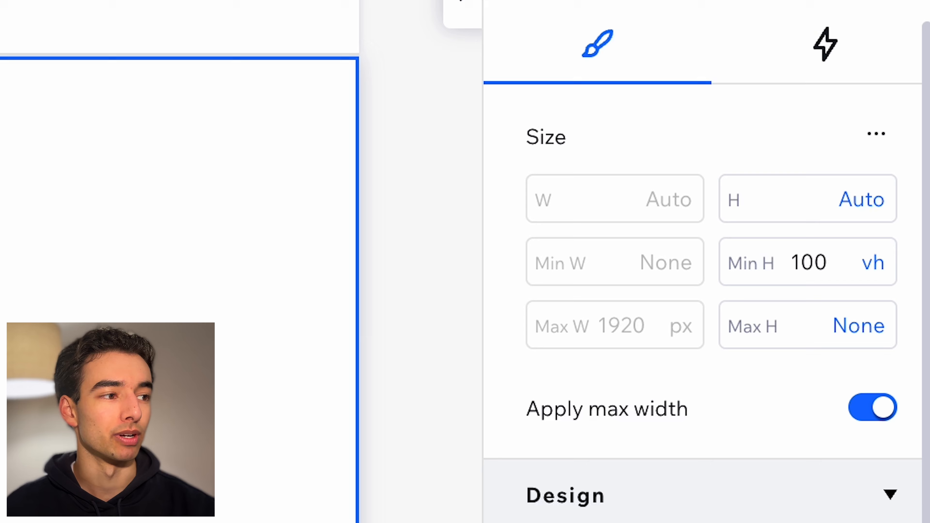
- Add a container to the page section and stretch it to fill the section
{"action": "left_click_drag", "start_coordinate": [180, 137], "coordinate": [355, 195]}
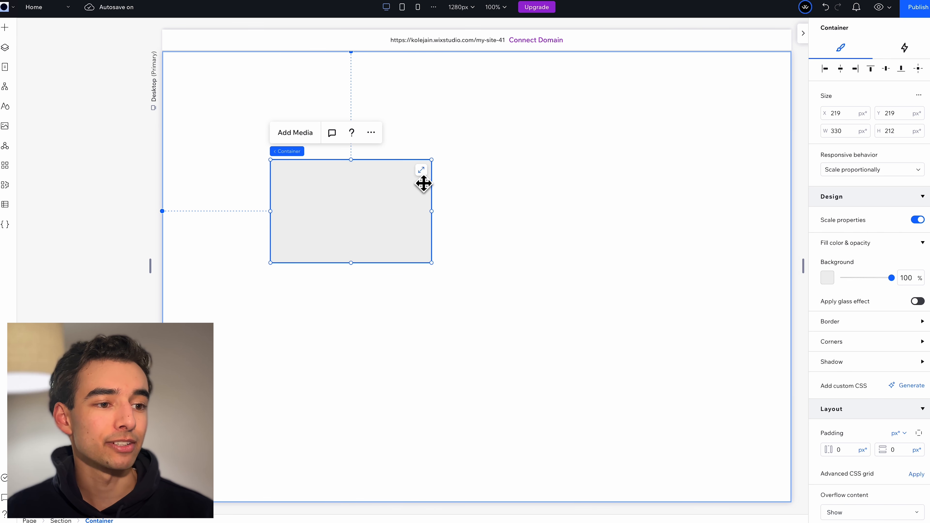
{"action": "left_click", "coordinate": [428, 178]}
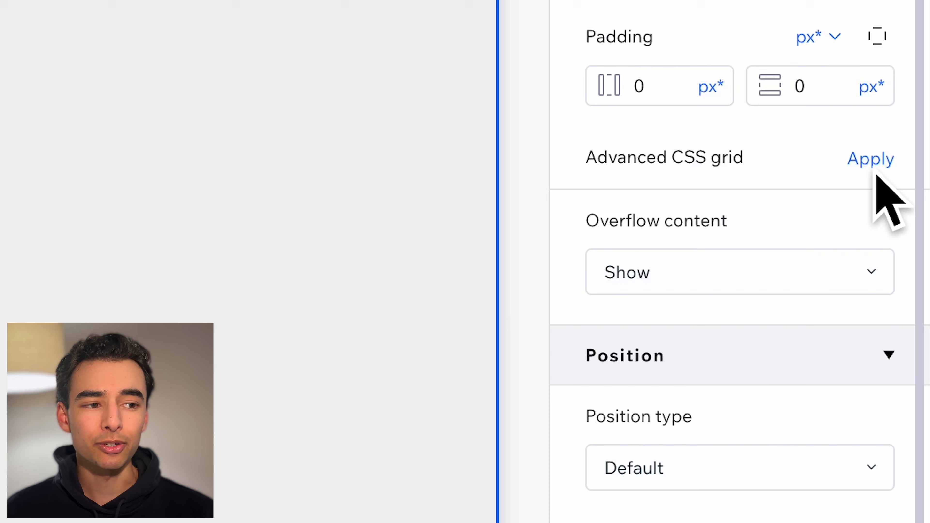
- Apply an advanced CSS grid with three columns to the container and set the middle column to 48 fr
{"action": "left_click", "coordinate": [916, 453]}
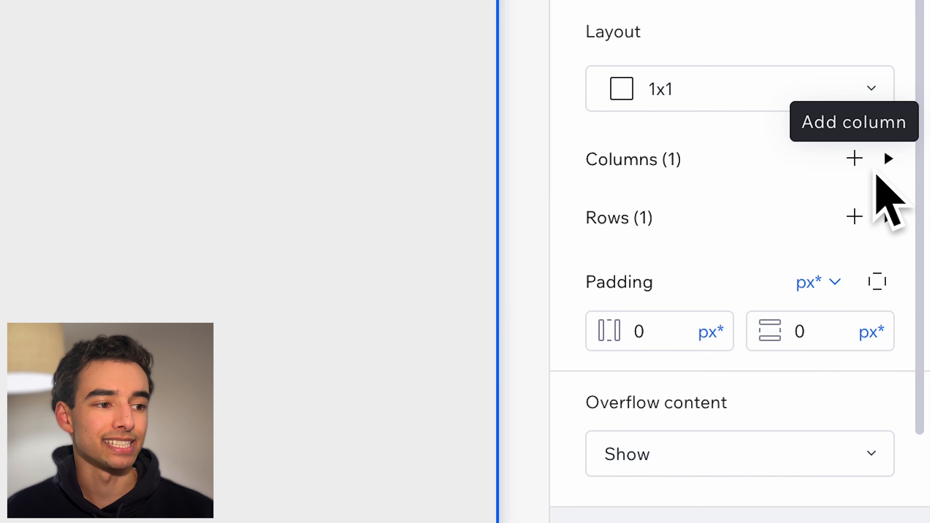
{"action": "left_click", "coordinate": [862, 172]}
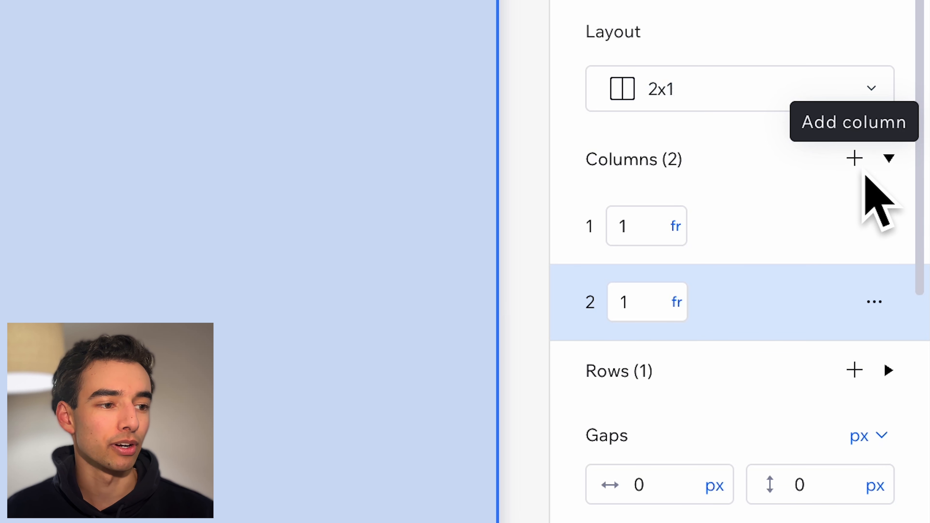
{"action": "left_click", "coordinate": [867, 175]}
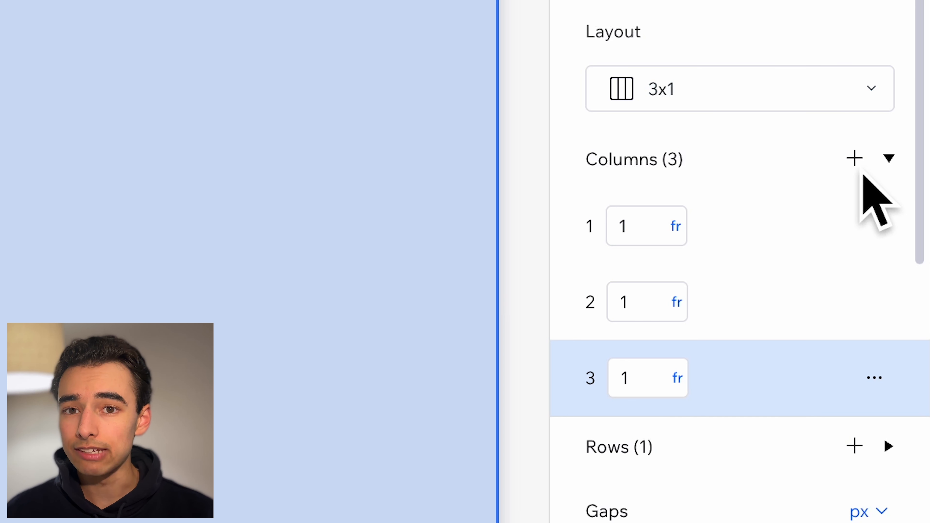
{"action": "left_click", "coordinate": [652, 312]}
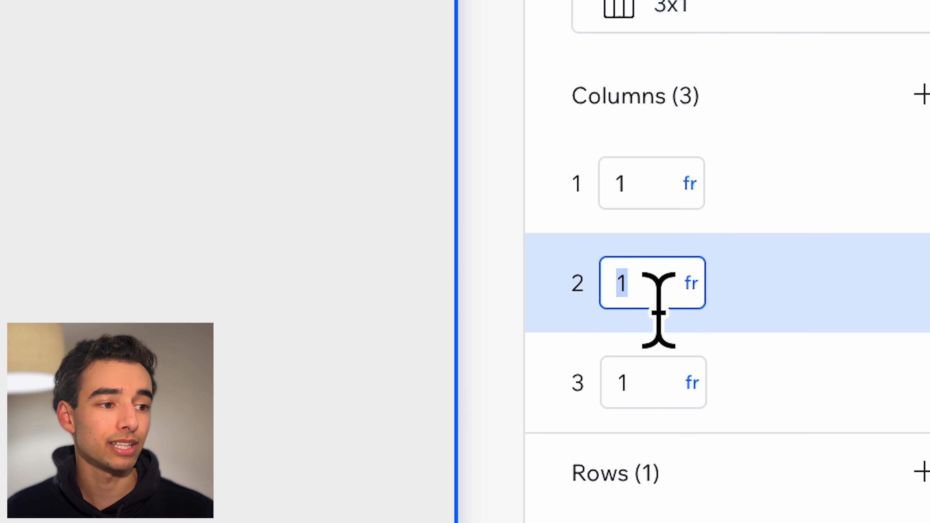
{"action": "type", "text": "48"}
{"action": "key", "text": "Return"}
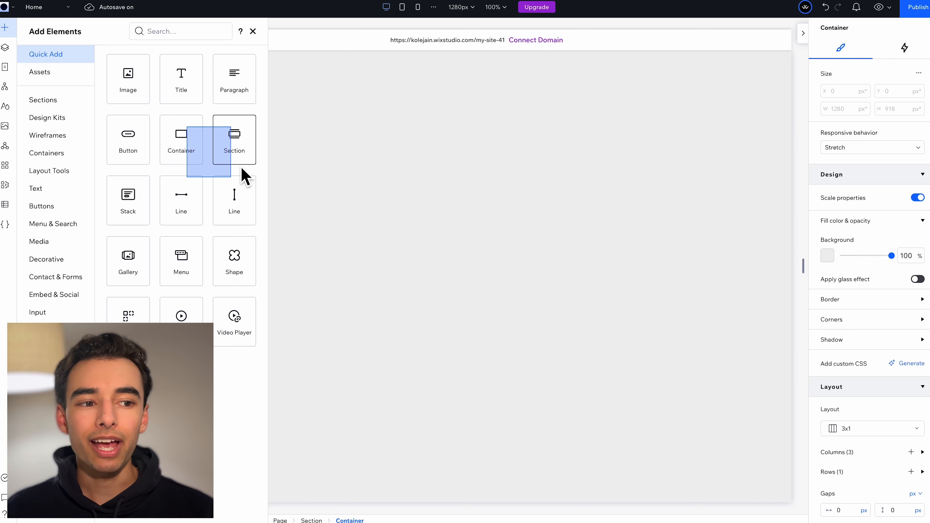
- Add a container to the grid, place it in the first column and fill it with hex color 353535
{"action": "left_click_drag", "start_coordinate": [241, 168], "coordinate": [412, 238]}
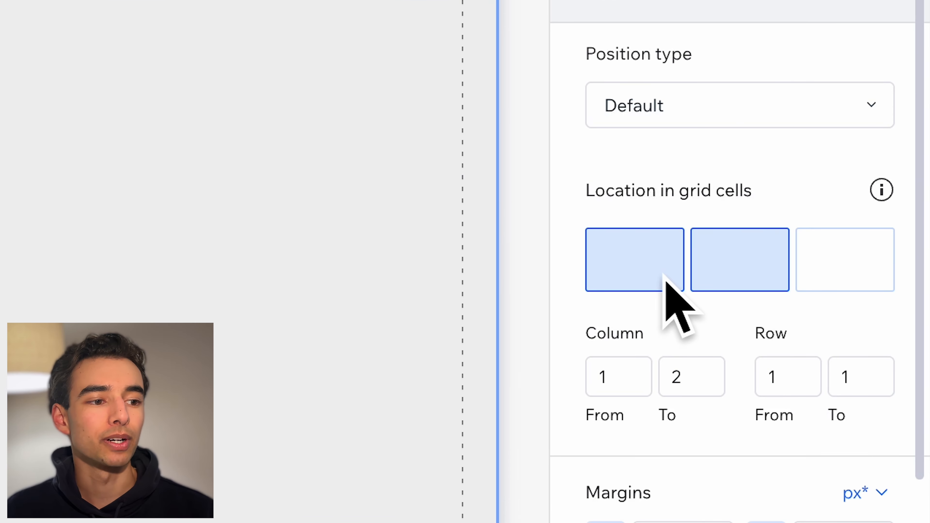
{"action": "left_click", "coordinate": [661, 275]}
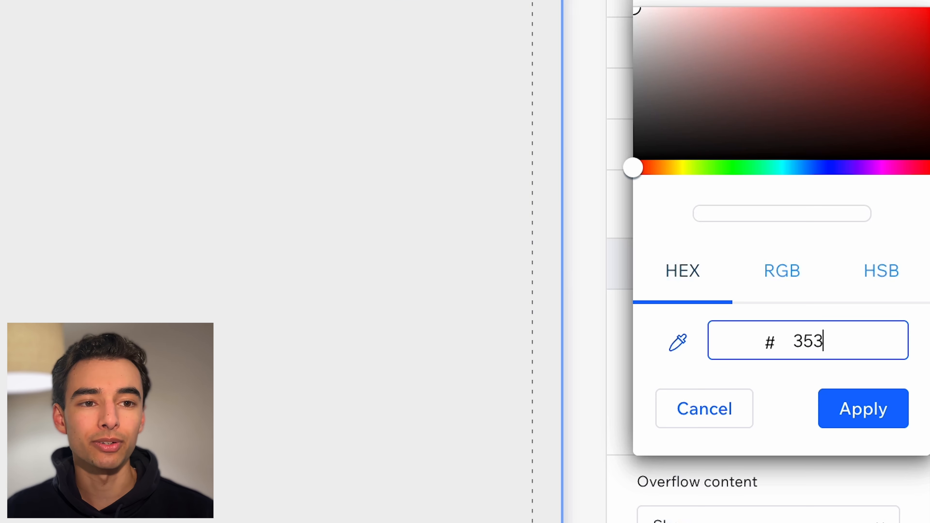
{"action": "type", "text": "53535"}
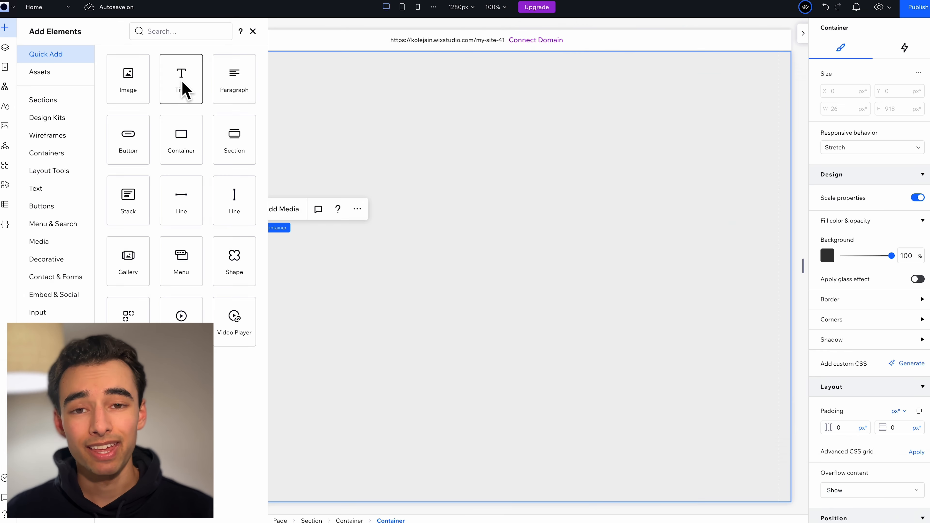
- Add an ABC FESTIVAL title to the dark side bar, set it to vertical orientation and place it near the bar's upper end
{"action": "left_click_drag", "start_coordinate": [183, 87], "coordinate": [278, 158]}
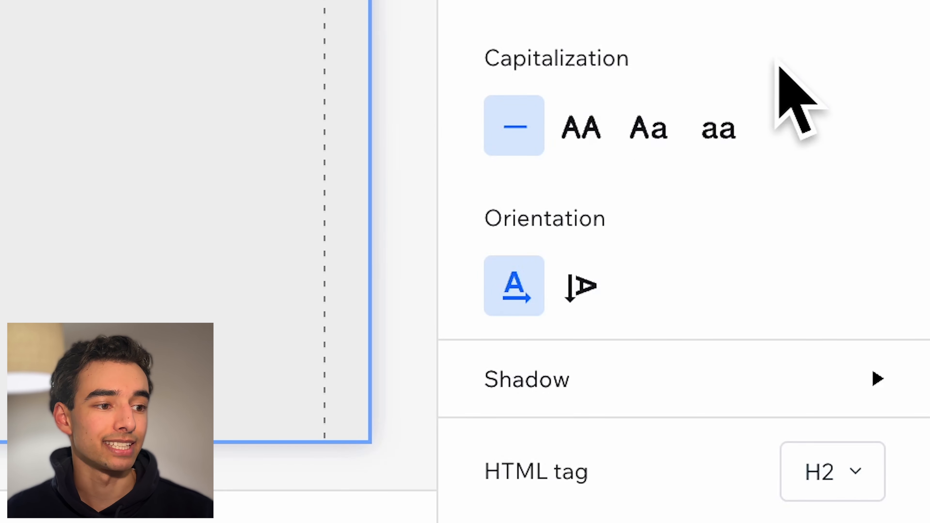
{"action": "left_click", "coordinate": [586, 295]}
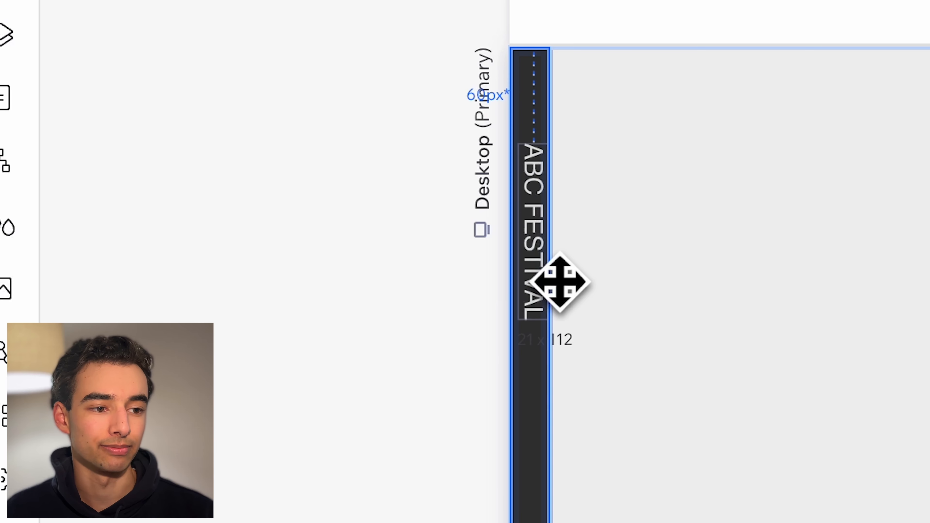
{"action": "left_click_drag", "start_coordinate": [557, 283], "coordinate": [556, 241]}
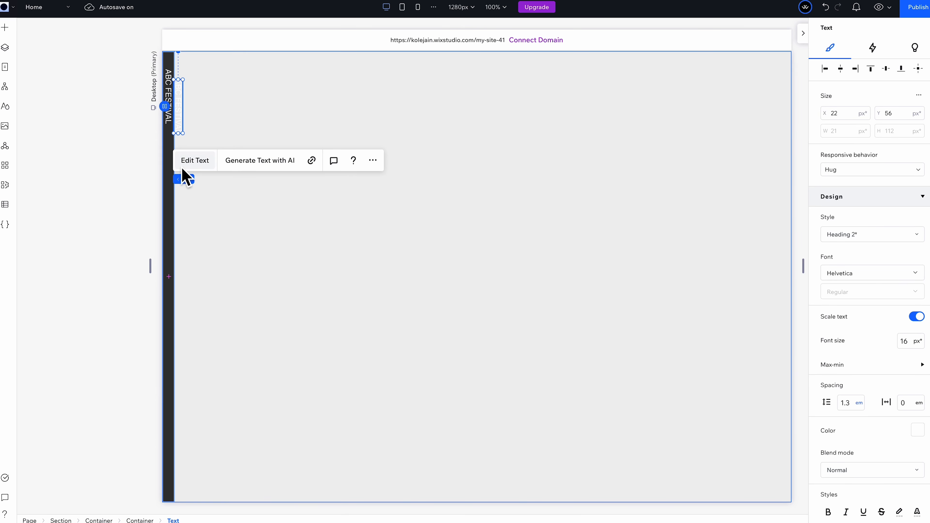
- Create vertical TICKETS, ABOUT and CONTACT texts in the lower part of the dark bar from copies and combine them into a stack
{"action": "left_click_drag", "start_coordinate": [187, 120], "coordinate": [171, 208]}
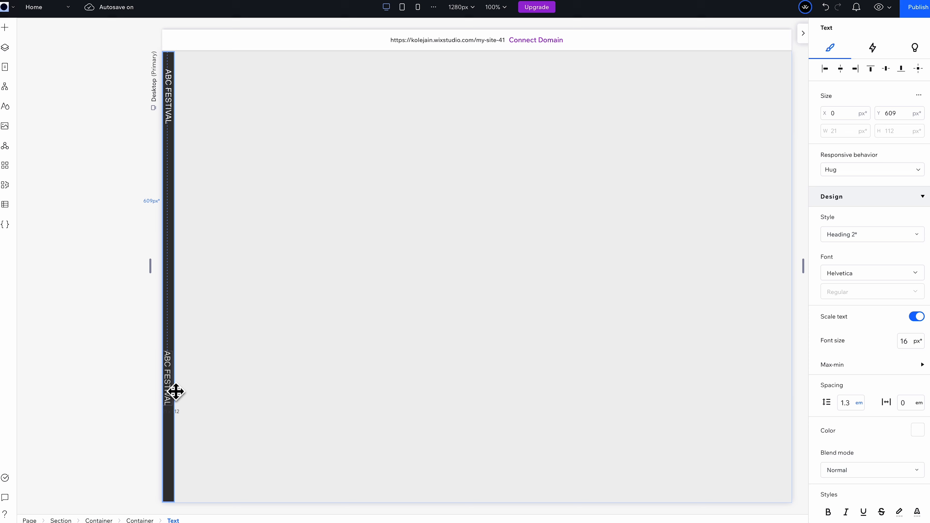
{"action": "left_click_drag", "start_coordinate": [175, 392], "coordinate": [179, 388]}
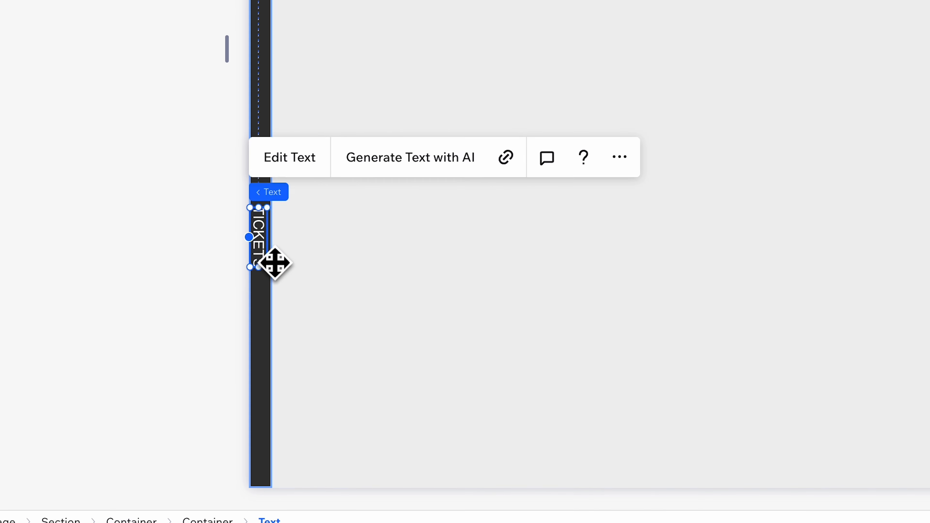
{"action": "left_click_drag", "start_coordinate": [275, 263], "coordinate": [267, 326]}
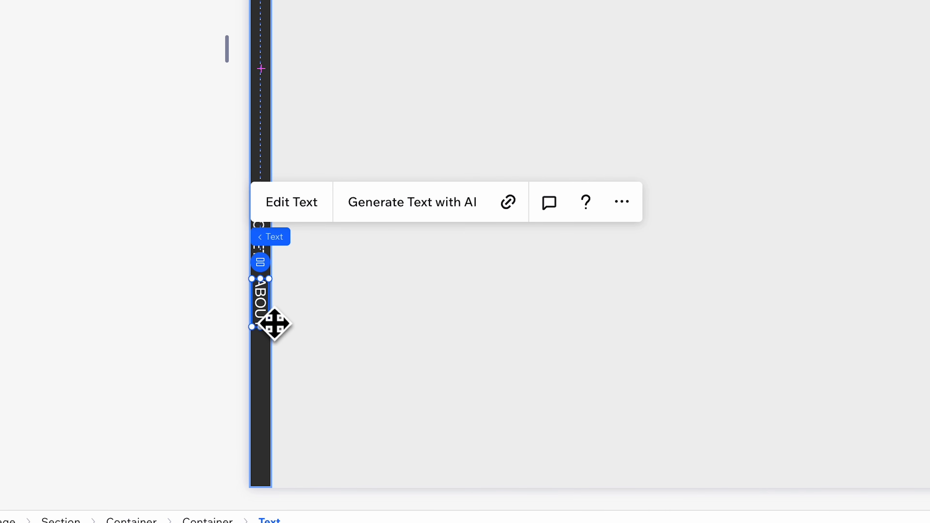
{"action": "left_click_drag", "start_coordinate": [272, 326], "coordinate": [270, 387]}
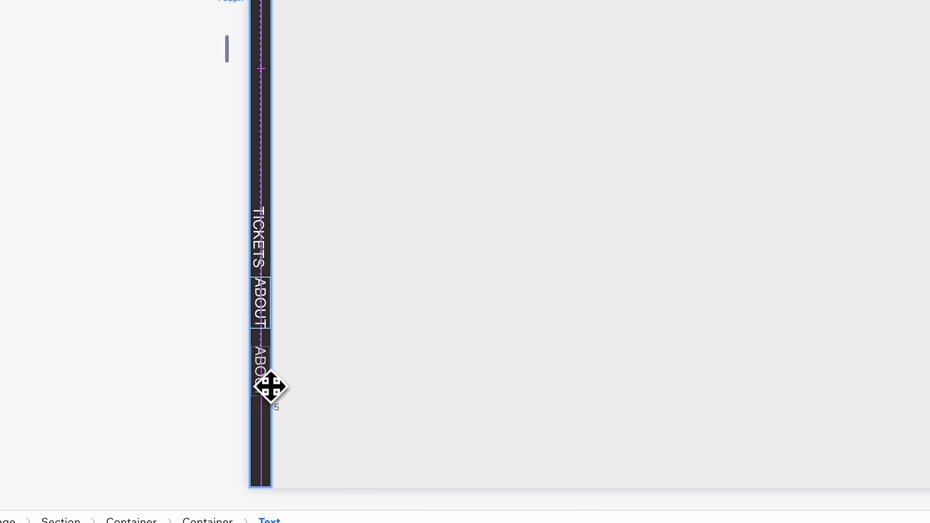
{"action": "left_click_drag", "start_coordinate": [271, 387], "coordinate": [270, 386]}
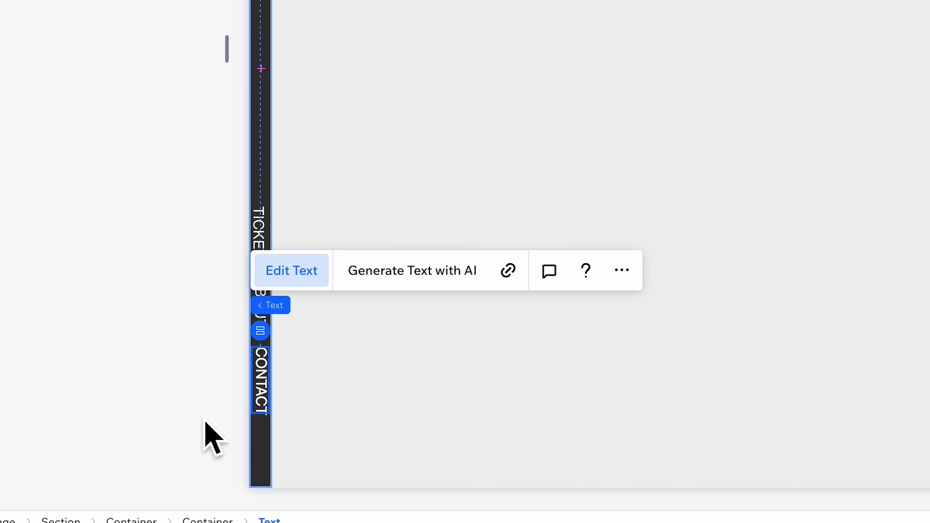
{"action": "left_click", "coordinate": [273, 388], "text": "shift"}
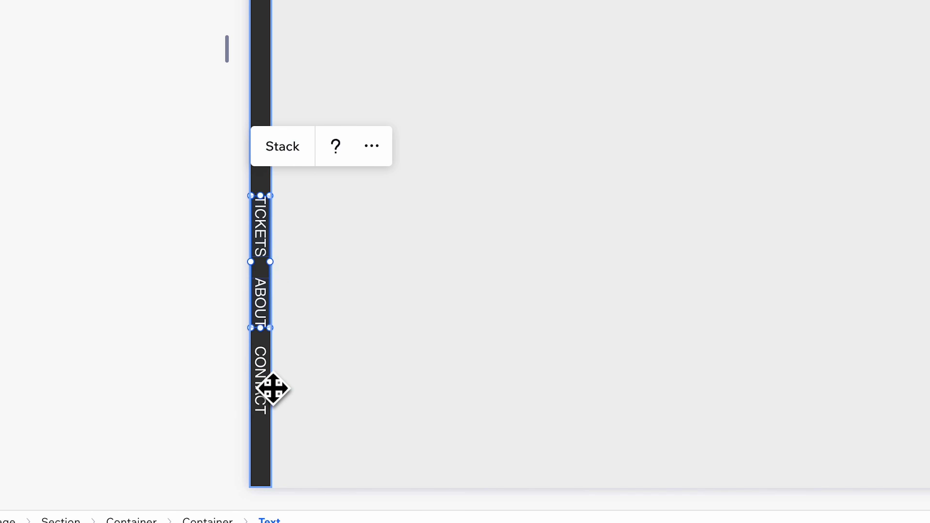
{"action": "left_click", "coordinate": [284, 163]}
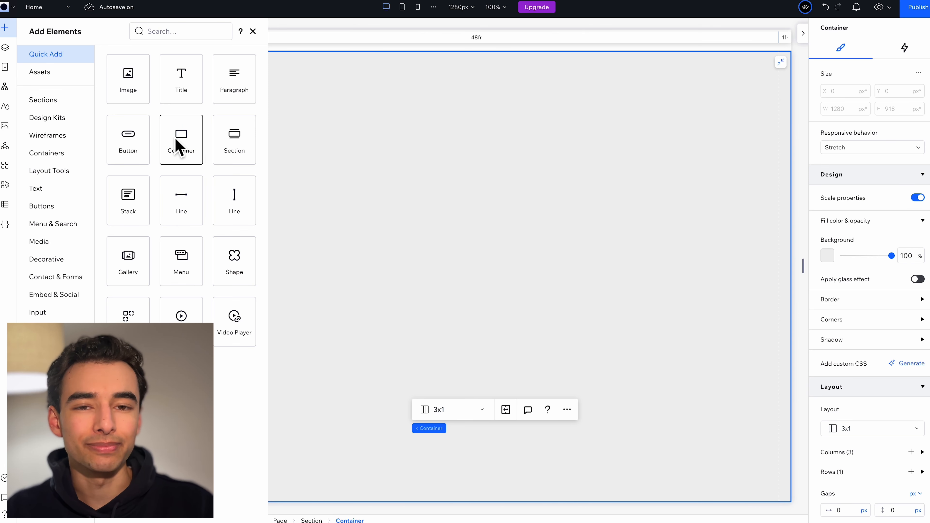
- Add a stretched container to the third grid column and fill it with a 180° linear gradient from dark navy to orange
{"action": "left_click_drag", "start_coordinate": [183, 141], "coordinate": [672, 246]}
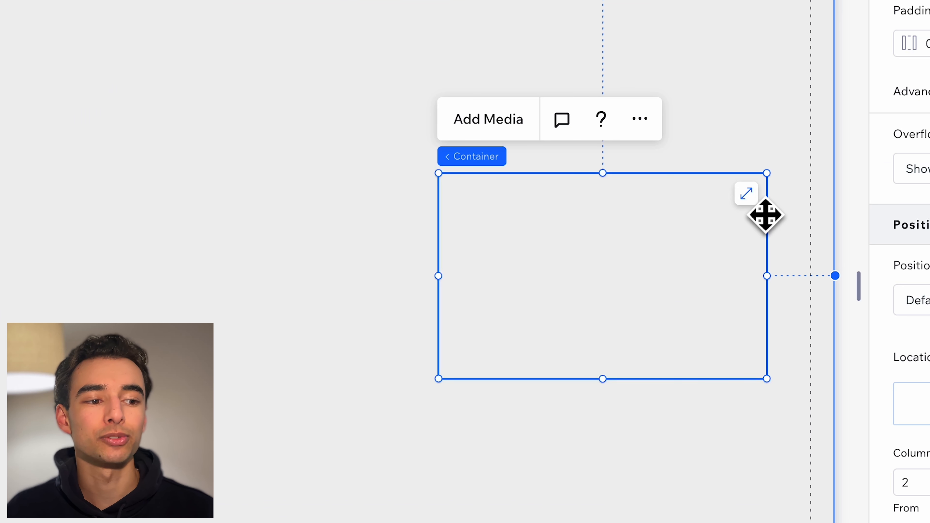
{"action": "left_click", "coordinate": [747, 193]}
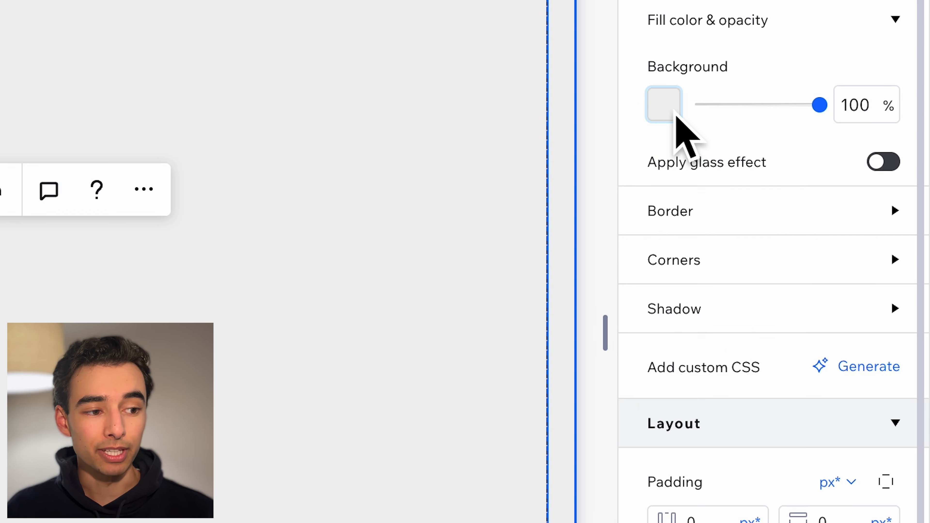
{"action": "left_click", "coordinate": [676, 117]}
{"action": "left_click", "coordinate": [798, 233]}
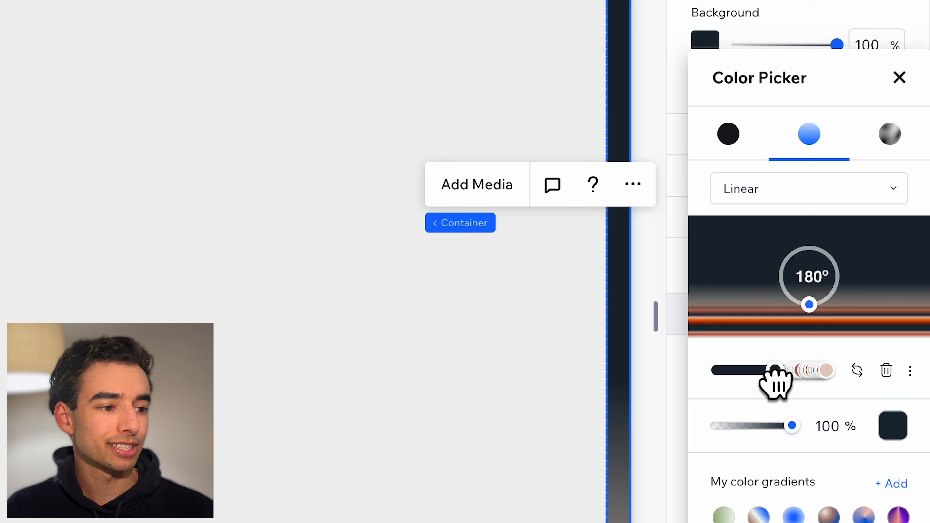
{"action": "left_click_drag", "start_coordinate": [777, 370], "coordinate": [781, 370]}
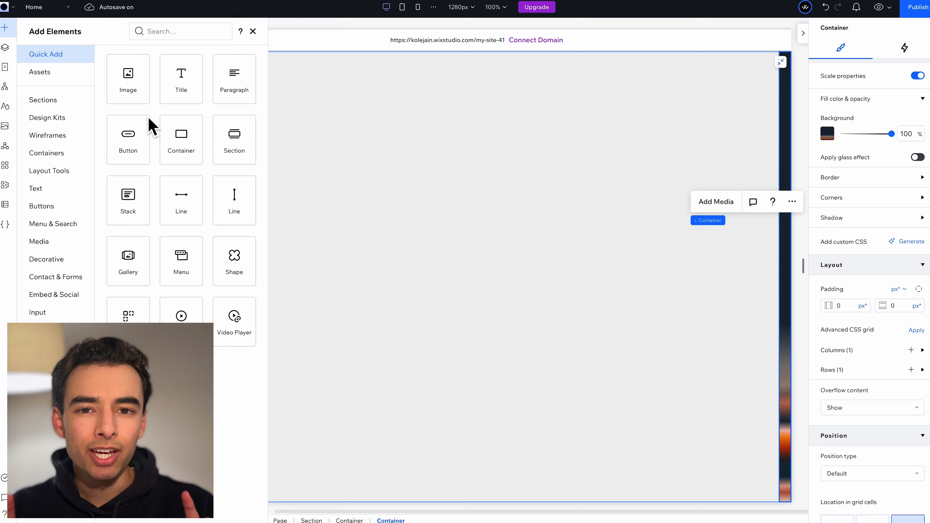
- Add a stretched container to the middle grid column and give it a multicolor gradient background of magenta, orange and black bands
{"action": "left_click_drag", "start_coordinate": [173, 137], "coordinate": [364, 202]}
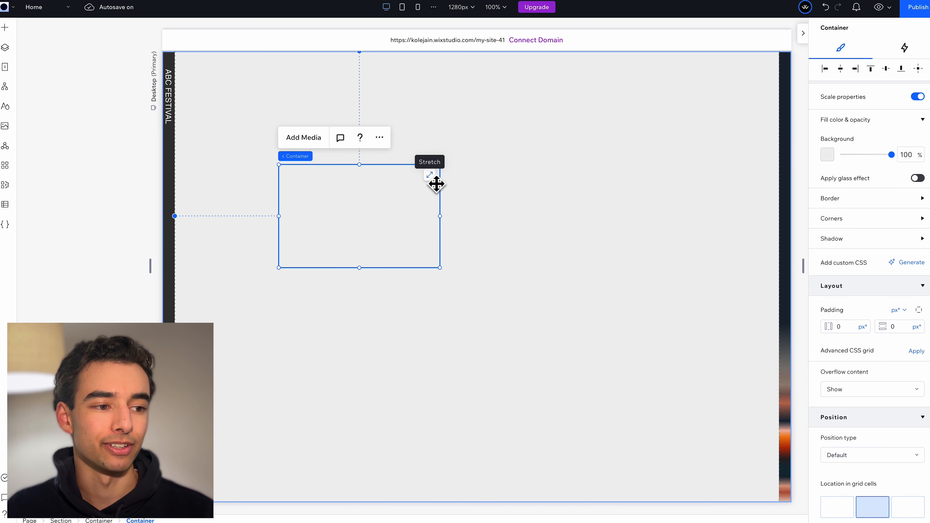
{"action": "left_click", "coordinate": [430, 175]}
{"action": "left_click", "coordinate": [827, 154]}
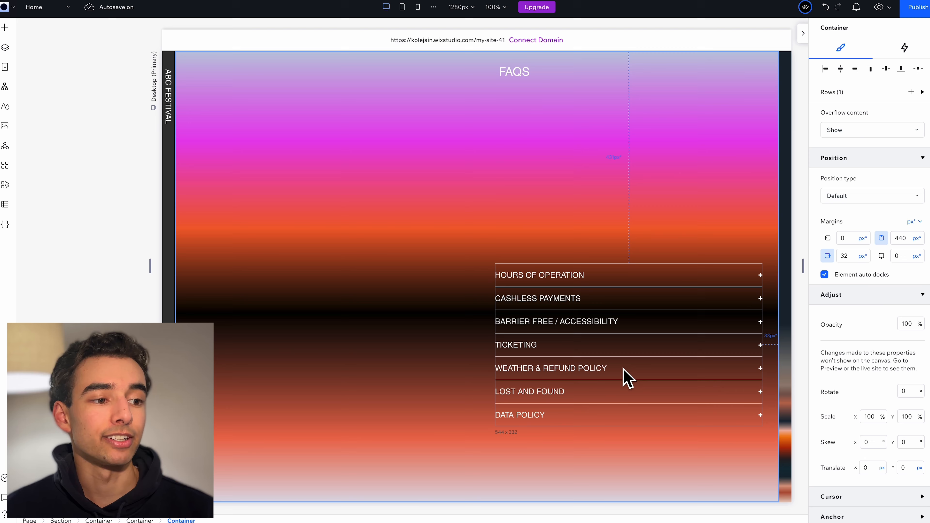
- Position the FAQ list in the lower right area of the gradient container, and hide that container on the canvas
{"action": "left_click_drag", "start_coordinate": [623, 376], "coordinate": [627, 329]}
{"action": "left_click_drag", "start_coordinate": [485, 283], "coordinate": [735, 467]}
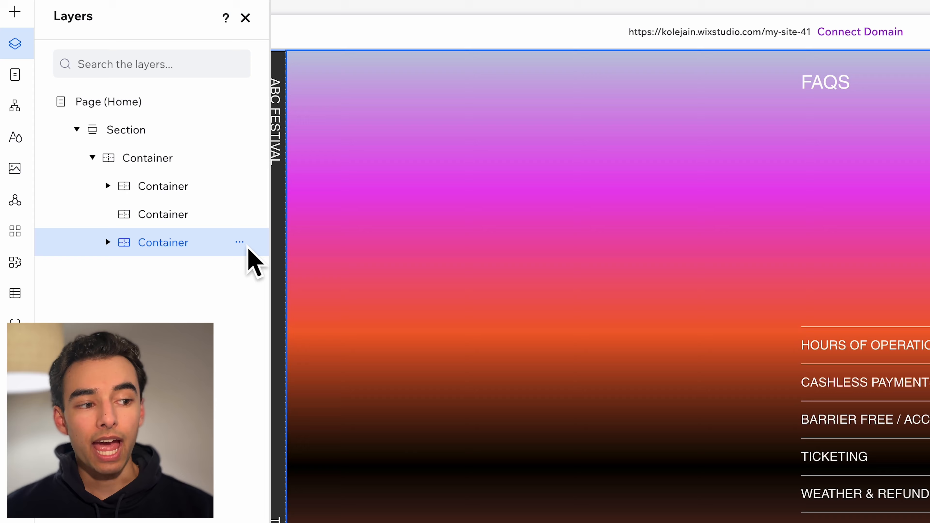
{"action": "left_click", "coordinate": [240, 242]}
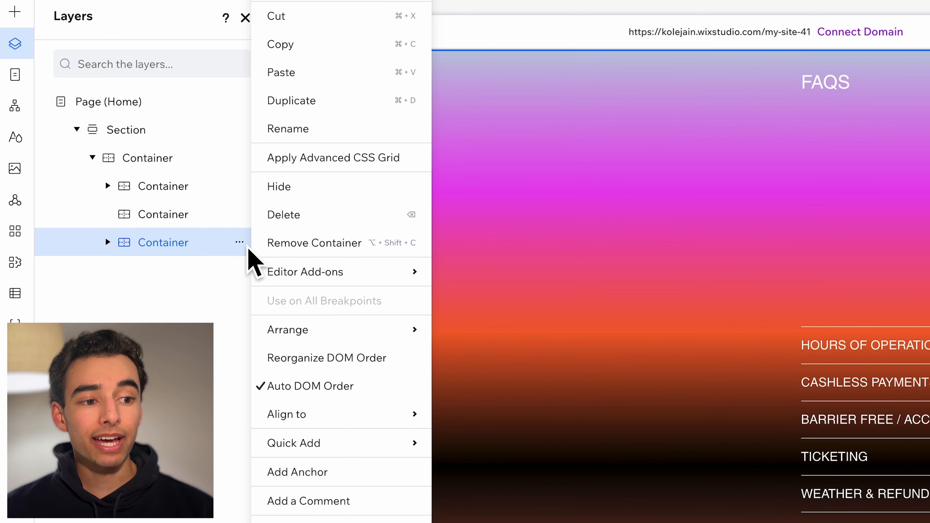
{"action": "left_click", "coordinate": [303, 200]}
- Add another stretched container to the middle grid column and give it a right margin that leaves a strip free beside it
{"action": "left_click", "coordinate": [4, 27]}
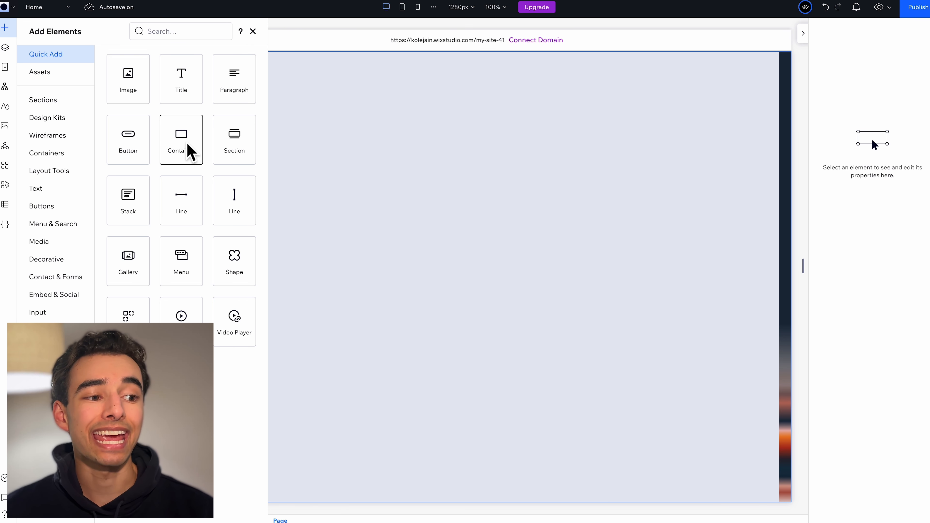
{"action": "left_click_drag", "start_coordinate": [187, 143], "coordinate": [392, 223]}
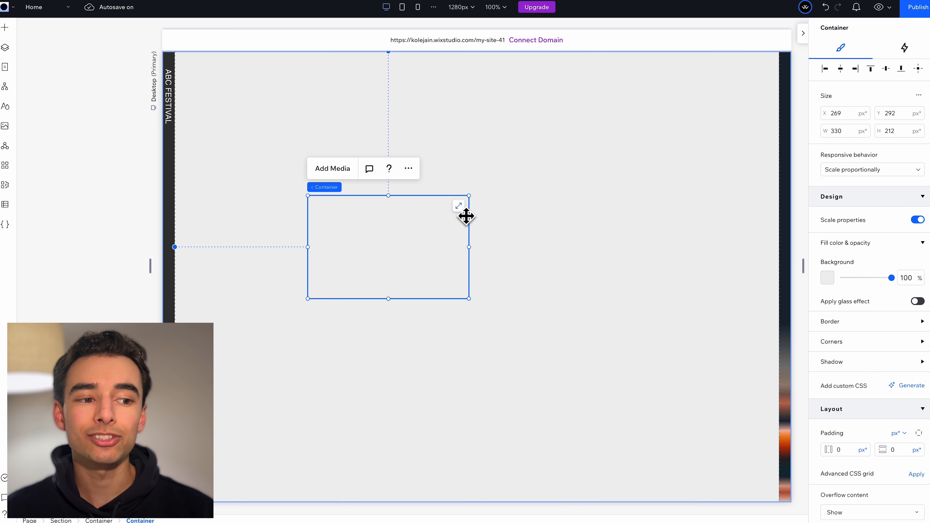
{"action": "left_click", "coordinate": [459, 207]}
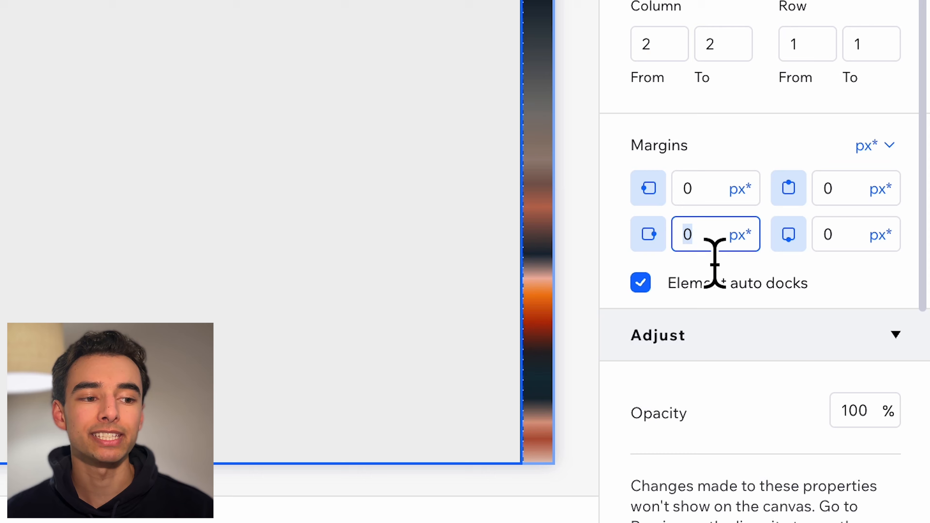
{"action": "key", "text": "Return"}
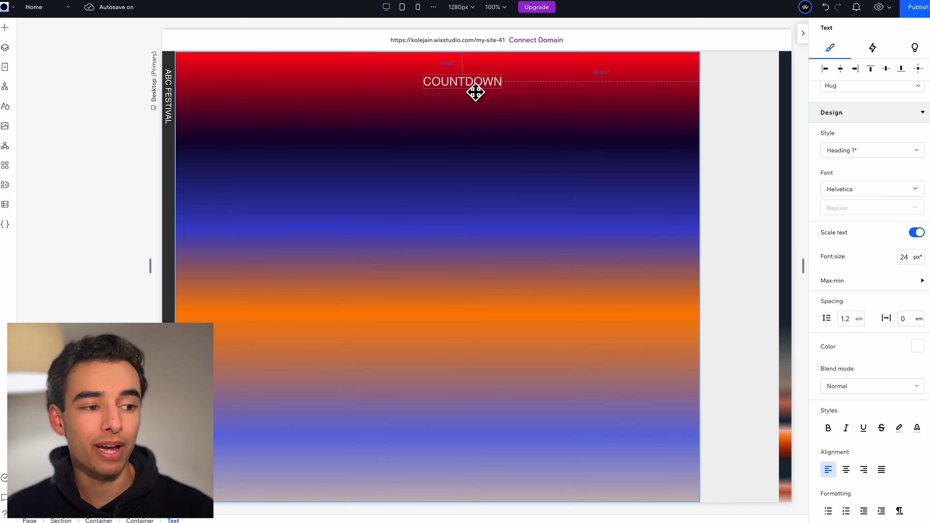
- Arrange the COUNTDOWN title, the DAYS TO EVENT stack with the large 28, and the small 04 text in the countdown container
{"action": "left_click_drag", "start_coordinate": [476, 91], "coordinate": [492, 86]}
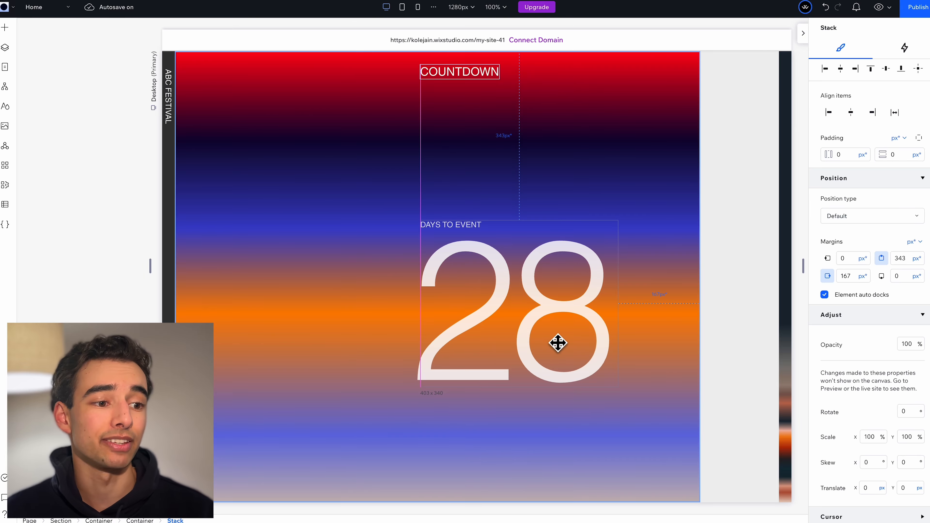
{"action": "left_click", "coordinate": [551, 337]}
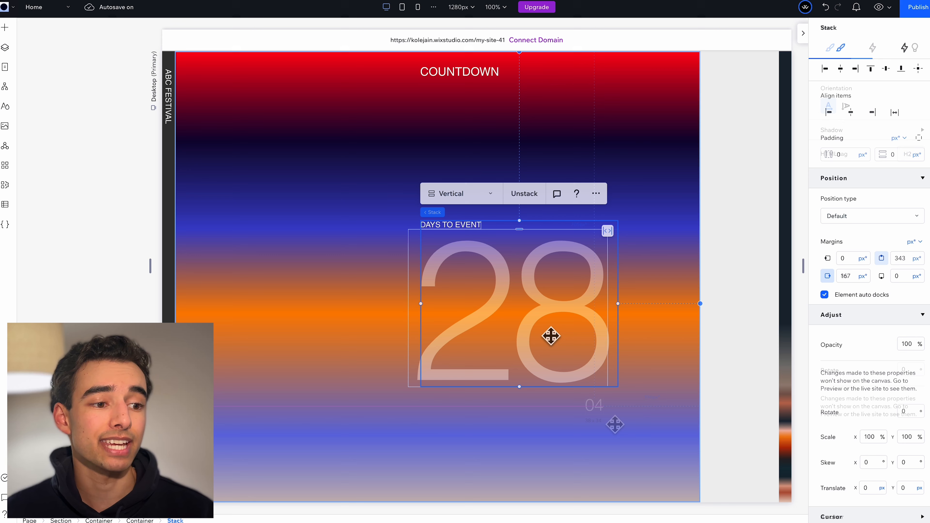
{"action": "left_click_drag", "start_coordinate": [615, 424], "coordinate": [664, 481]}
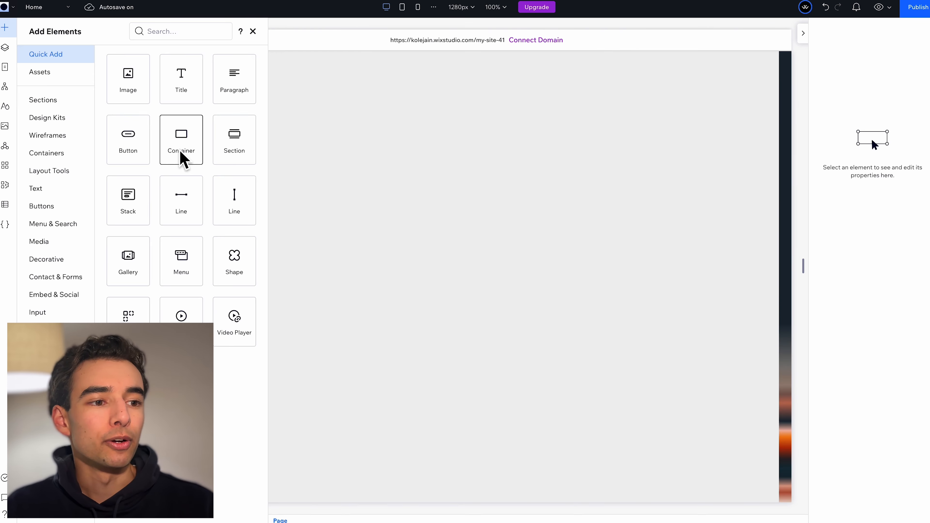
- Add another stretched container to the middle grid column and give it a right margin of 25 vw
{"action": "left_click_drag", "start_coordinate": [180, 155], "coordinate": [345, 242]}
{"action": "left_click", "coordinate": [412, 217]}
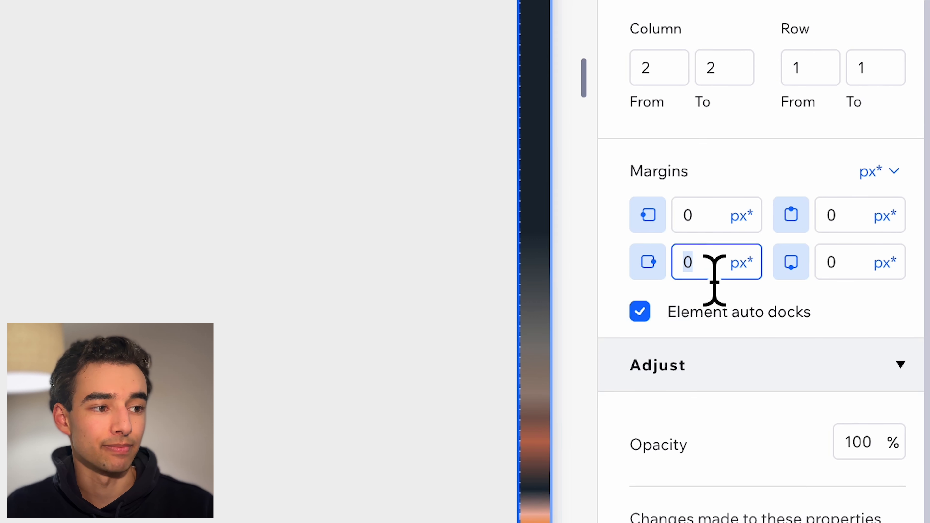
{"action": "type", "text": "25"}
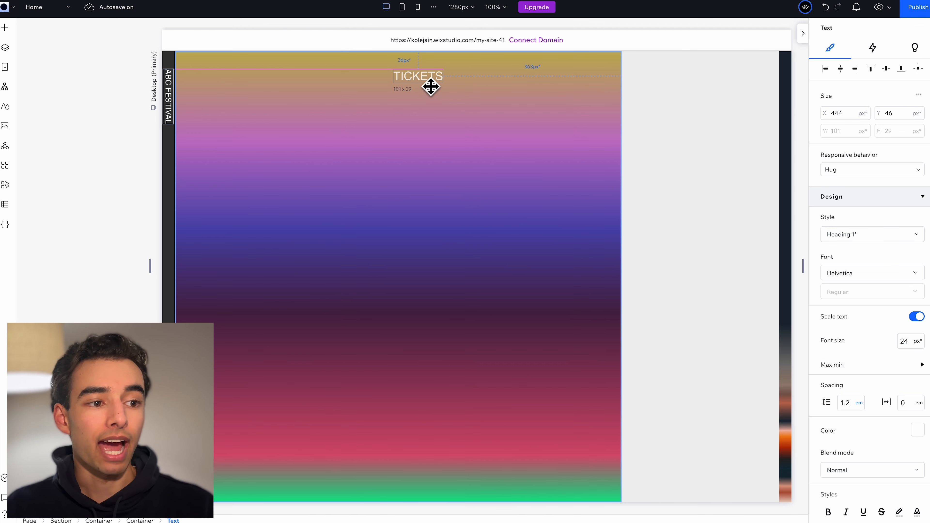
- Arrange the TICKETS title near the upper edge and the ticket list lower down in the 03 gradient container
{"action": "left_click", "coordinate": [427, 86]}
{"action": "left_click", "coordinate": [419, 336]}
{"action": "left_click_drag", "start_coordinate": [419, 336], "coordinate": [419, 334]}
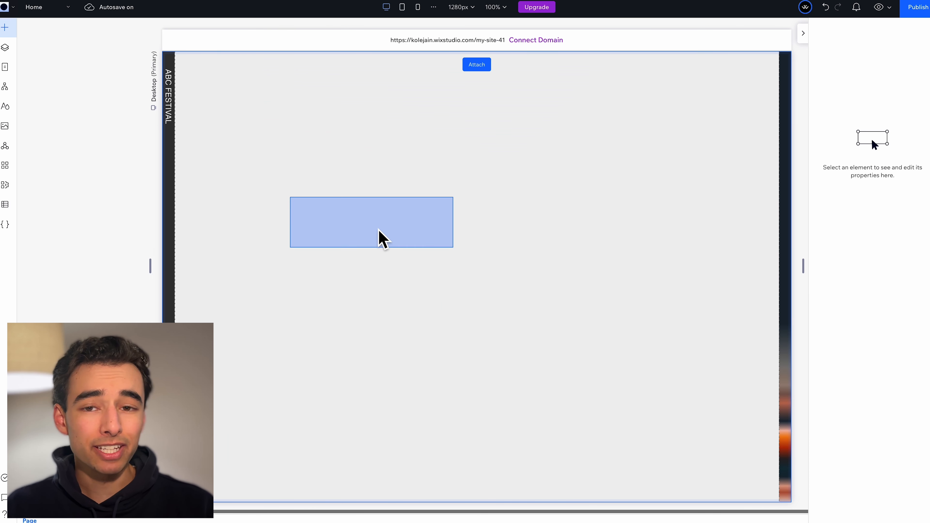
- Add a stretched container with a right margin of about 37 vw to the middle column, and arrange the LINE UP content in it
{"action": "left_click_drag", "start_coordinate": [380, 239], "coordinate": [446, 243]}
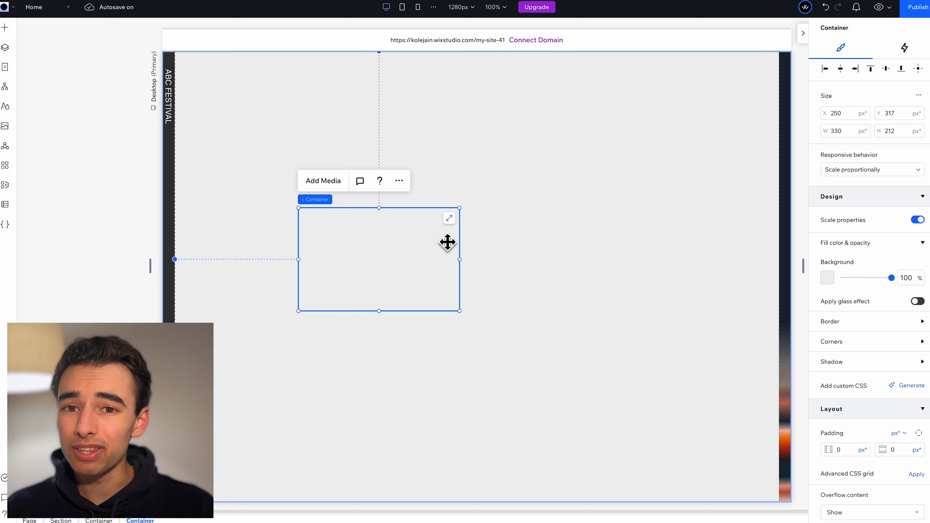
{"action": "left_click", "coordinate": [452, 218]}
{"action": "left_click", "coordinate": [842, 440]}
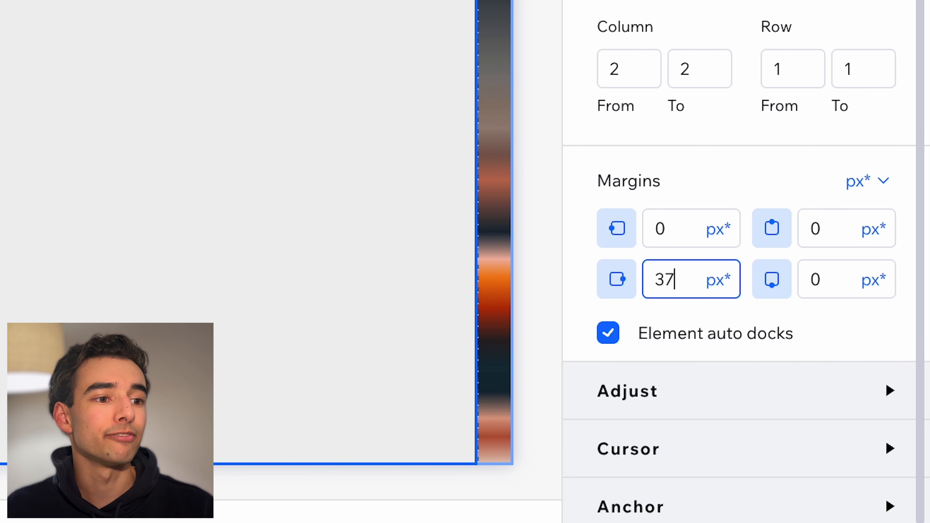
{"action": "key", "text": "Return"}
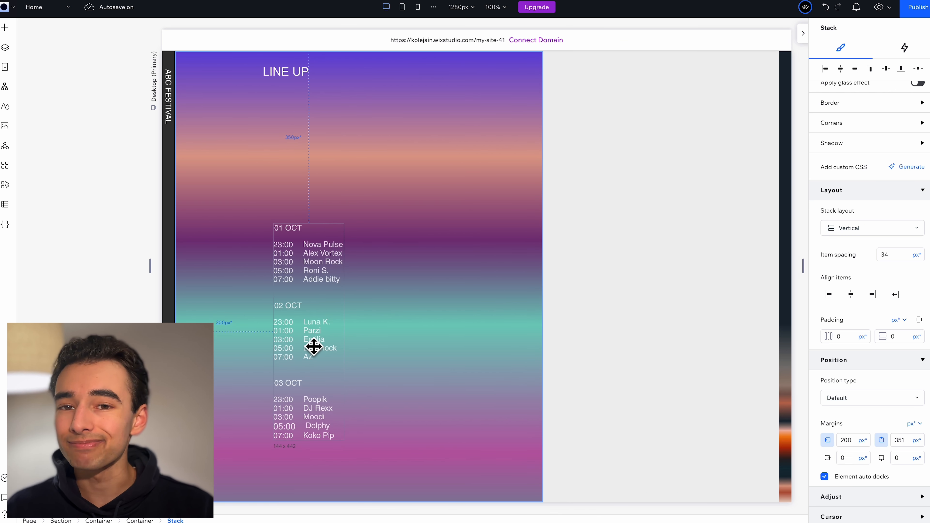
{"action": "left_click_drag", "start_coordinate": [311, 346], "coordinate": [506, 475]}
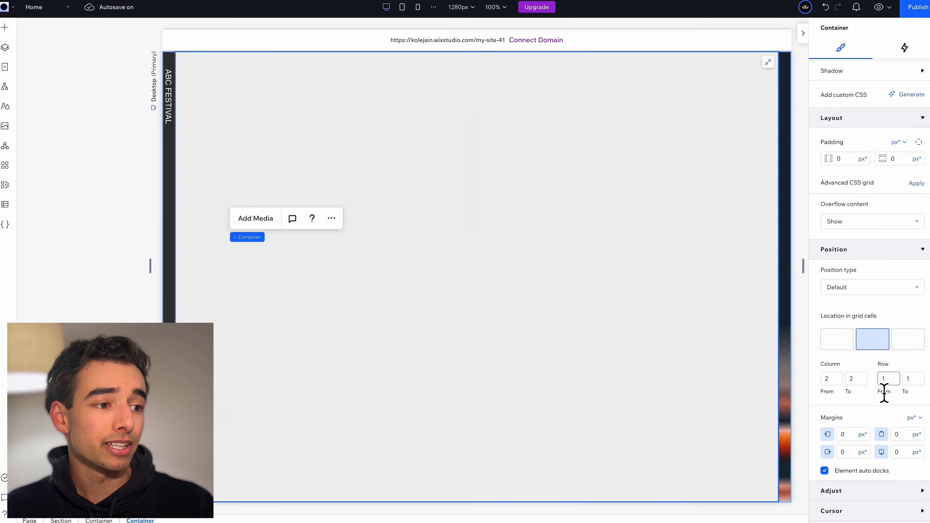
- Set the right margin of the newest stretched container in the middle grid column to 50 vw
{"action": "scroll", "coordinate": [879, 403], "scroll_direction": "down", "scroll_amount": 1}
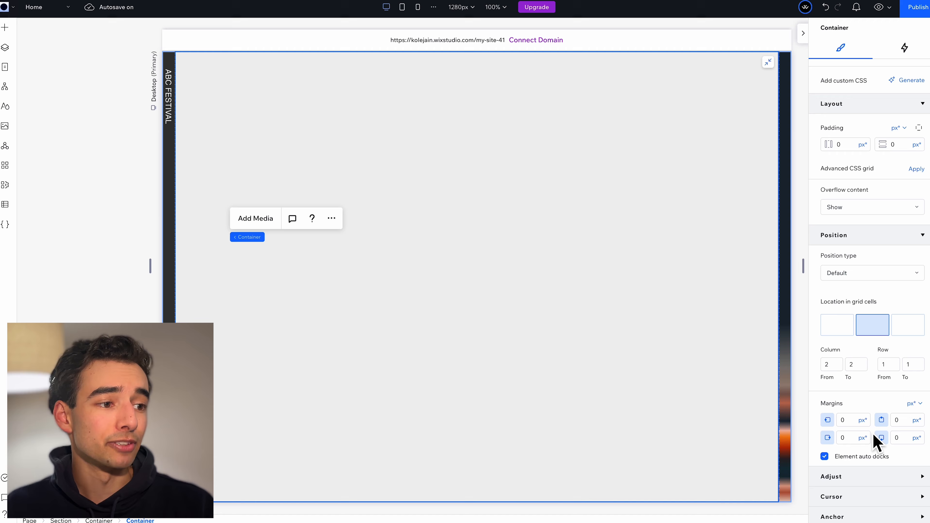
{"action": "left_click", "coordinate": [808, 414]}
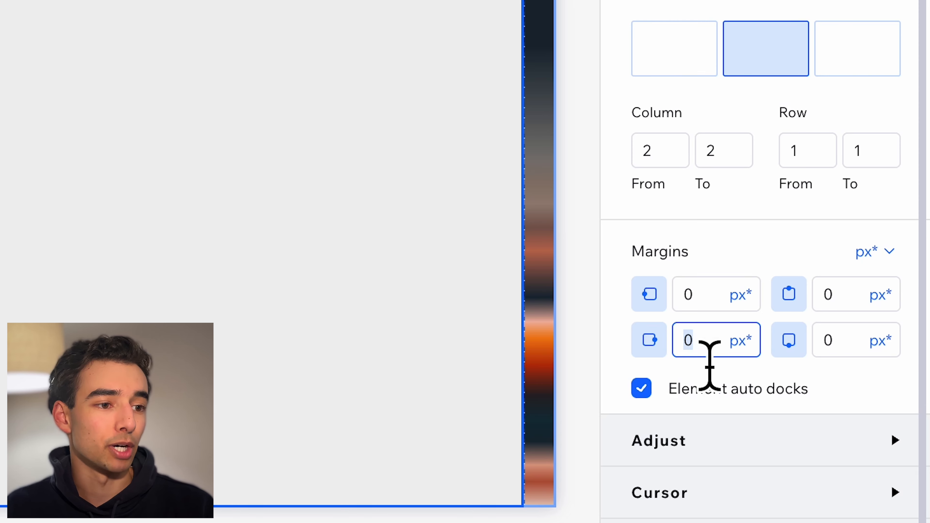
{"action": "type", "text": "50v"}
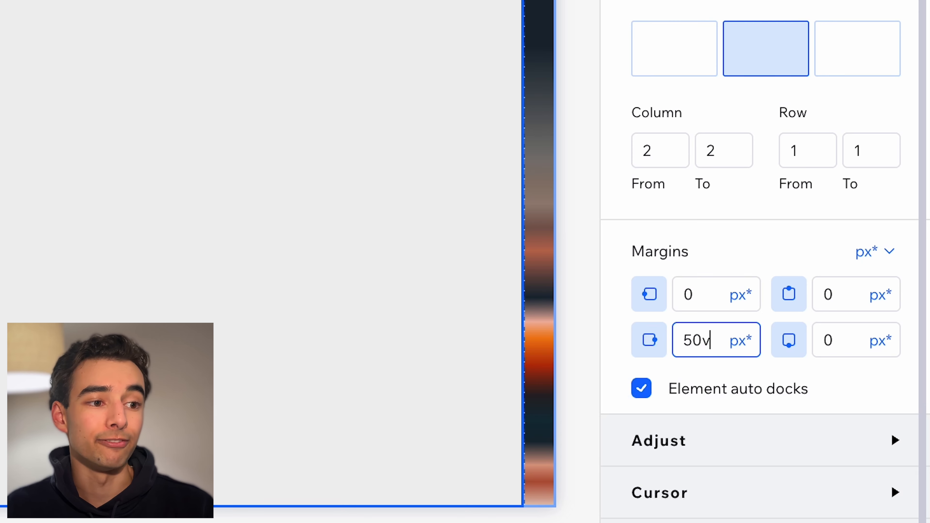
{"action": "type", "text": "w"}
{"action": "key", "text": "Return"}
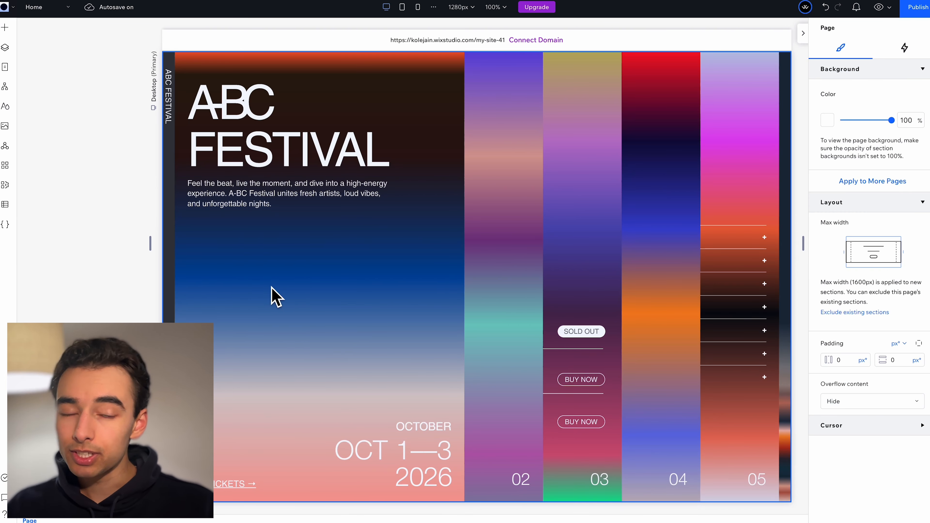
- Give the 02 container a hover animation that moves the ABC FESTIVAL container 34 vw from its current position at a 270° angle
{"action": "left_click", "coordinate": [291, 289]}
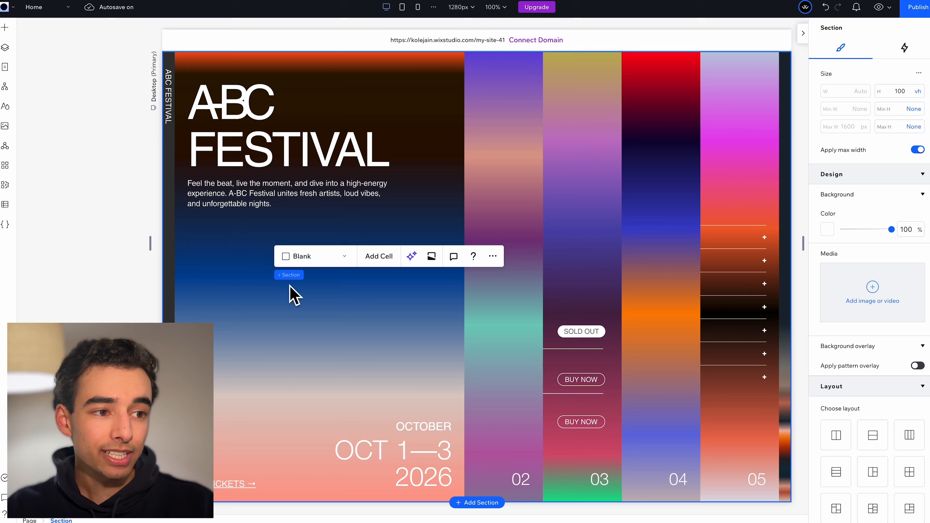
{"action": "left_click", "coordinate": [343, 318]}
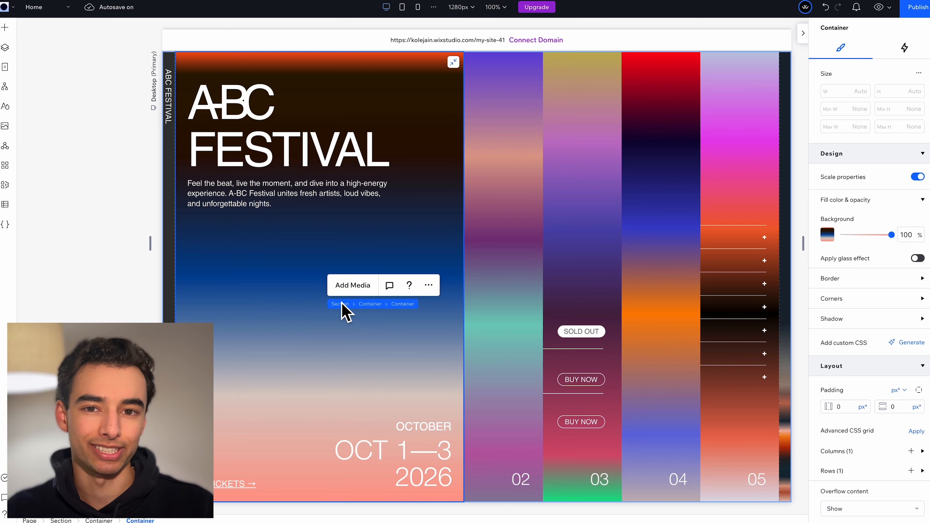
{"action": "left_click", "coordinate": [509, 240]}
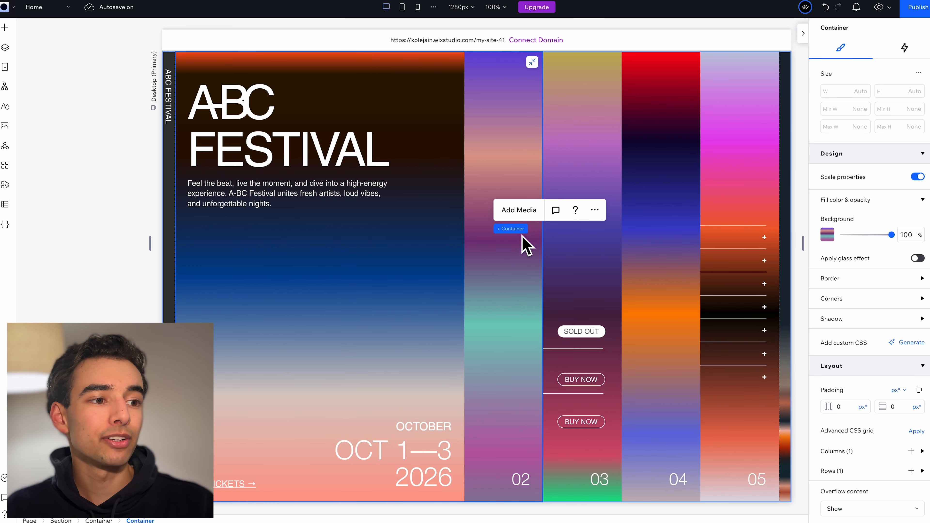
{"action": "left_click", "coordinate": [907, 50]}
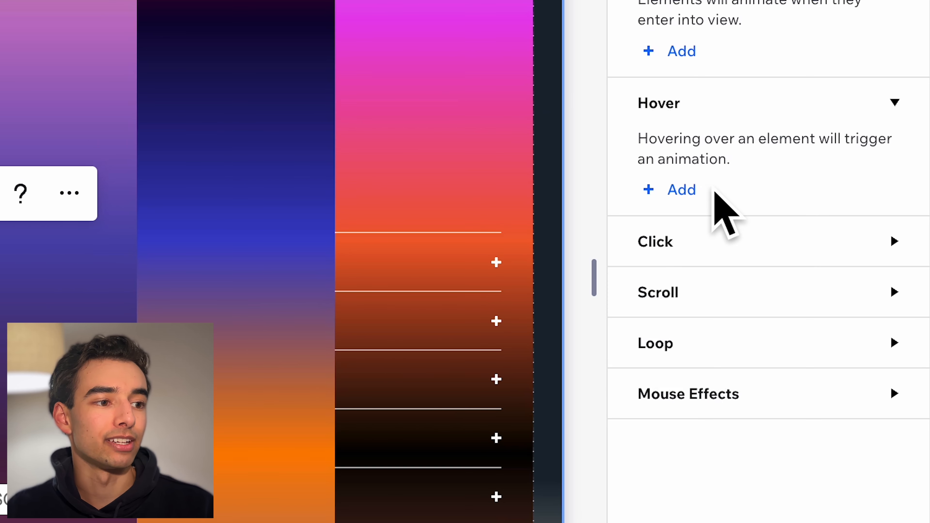
{"action": "left_click", "coordinate": [698, 190]}
{"action": "left_click", "coordinate": [859, 328]}
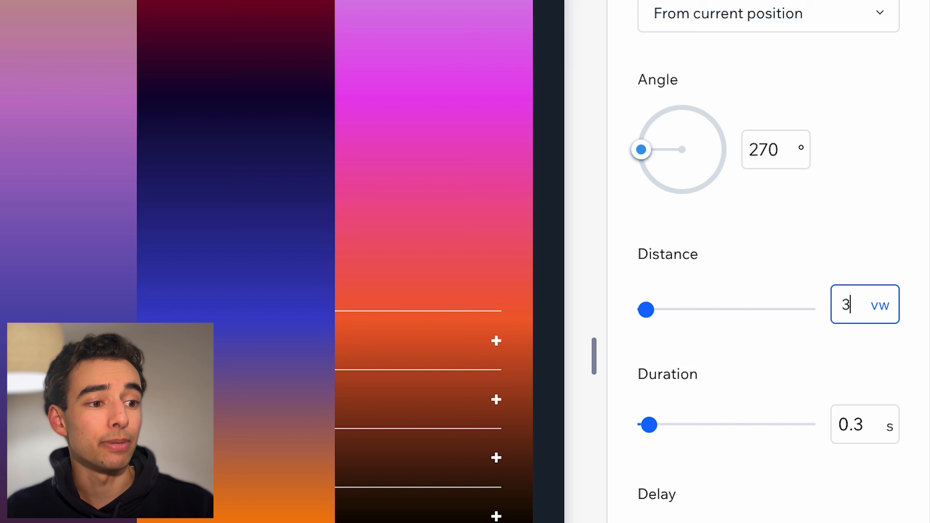
{"action": "type", "text": "4"}
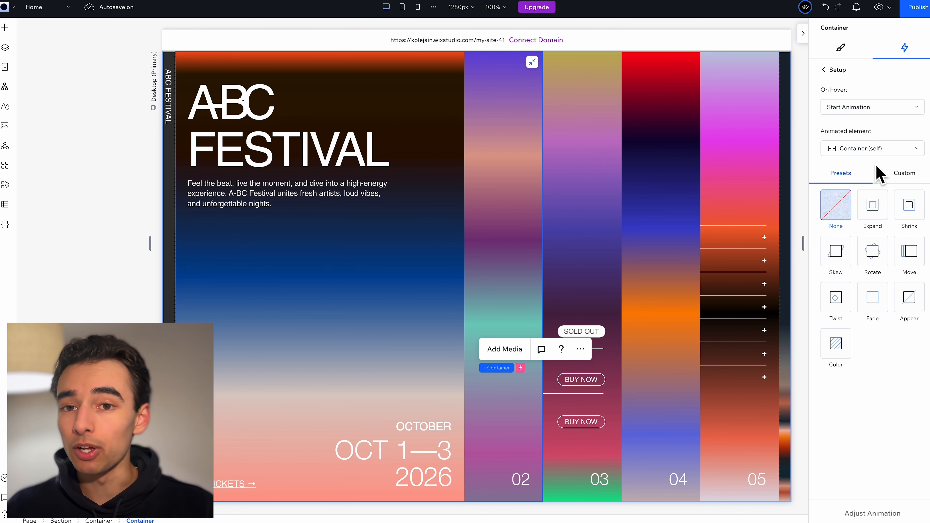
- Add a hover animation to the 02 container that makes the OCTOBER text appear, and preview the effect
{"action": "left_click", "coordinate": [871, 150]}
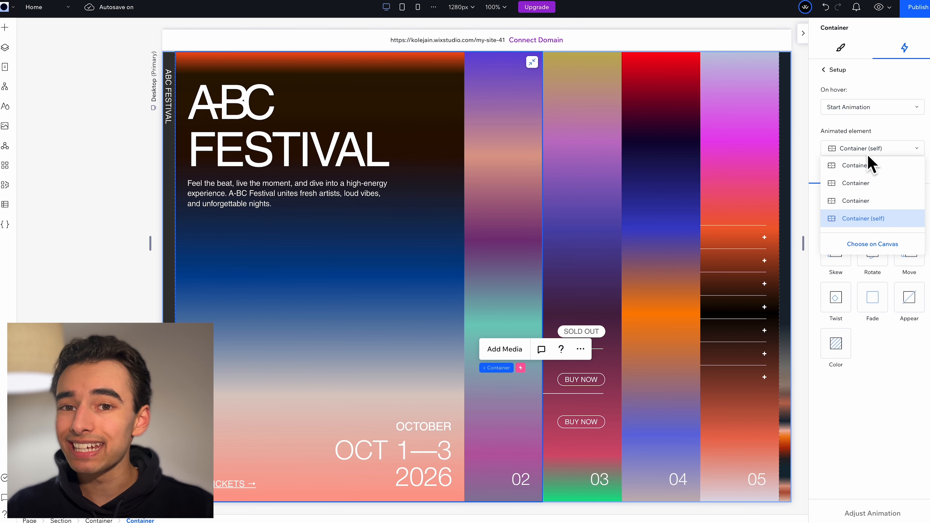
{"action": "left_click", "coordinate": [876, 249]}
{"action": "left_click", "coordinate": [436, 439]}
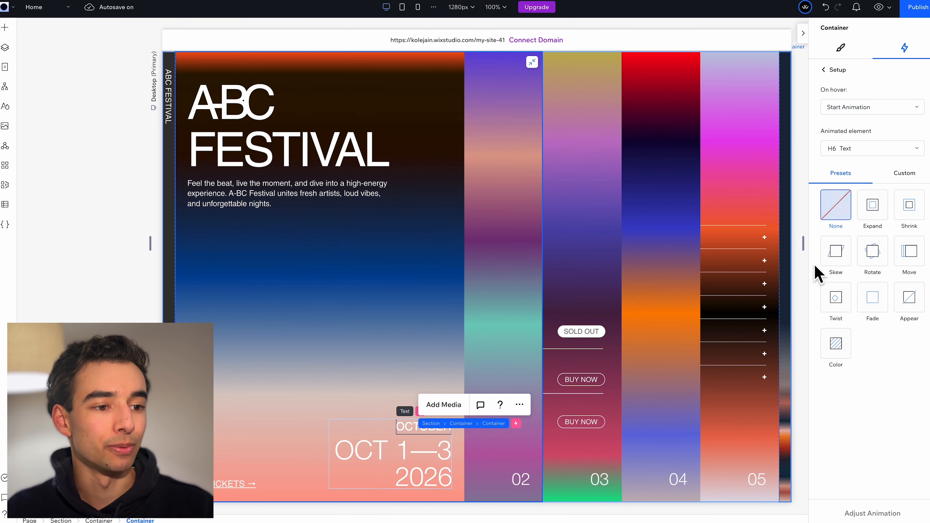
{"action": "left_click", "coordinate": [909, 304]}
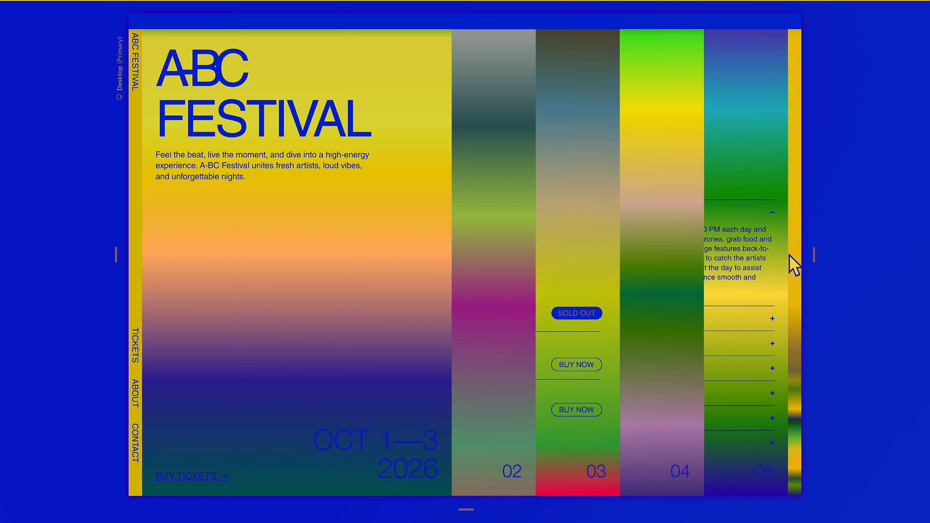
{"action": "left_click", "coordinate": [498, 323]}
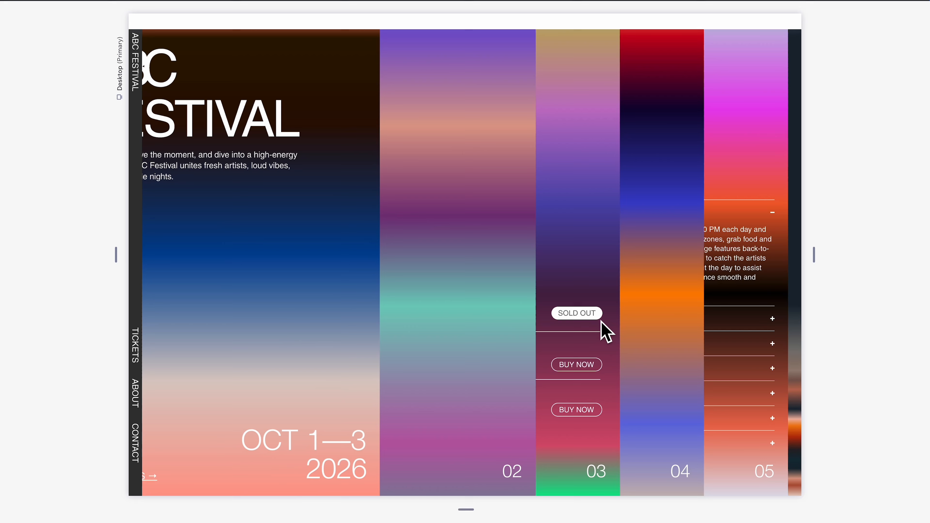
{"action": "mouse_move", "coordinate": [495, 338]}
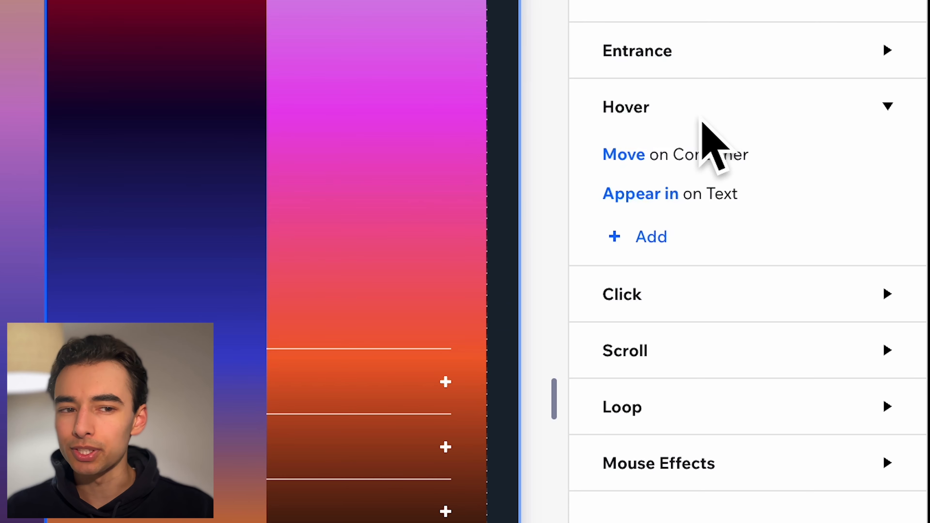
- Add a hover animation to the 03 container that makes the ticket list stack appear
{"action": "left_click", "coordinate": [662, 244]}
{"action": "left_click", "coordinate": [889, 270]}
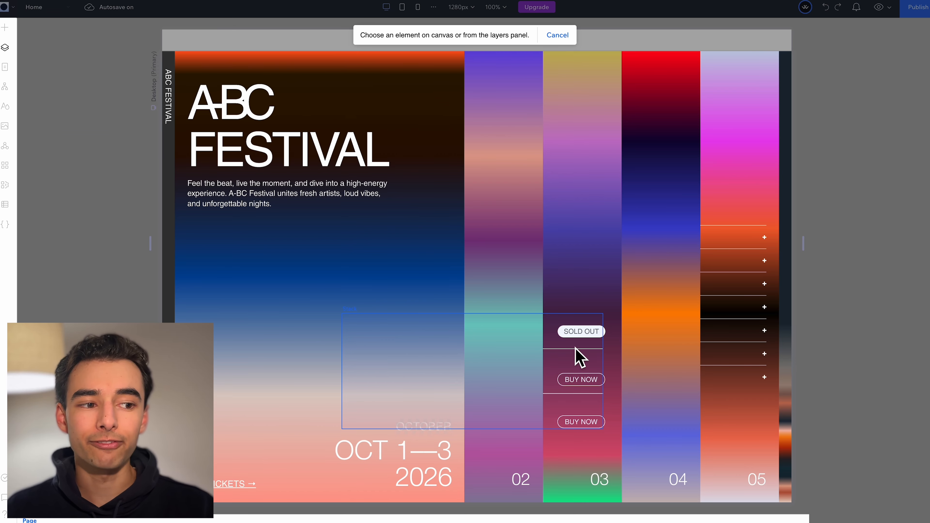
{"action": "left_click", "coordinate": [578, 358]}
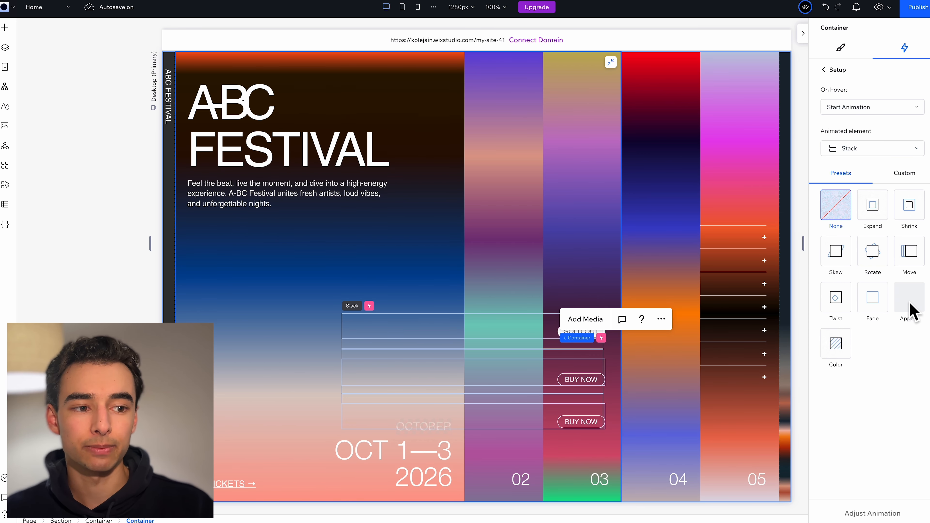
{"action": "left_click", "coordinate": [911, 310]}
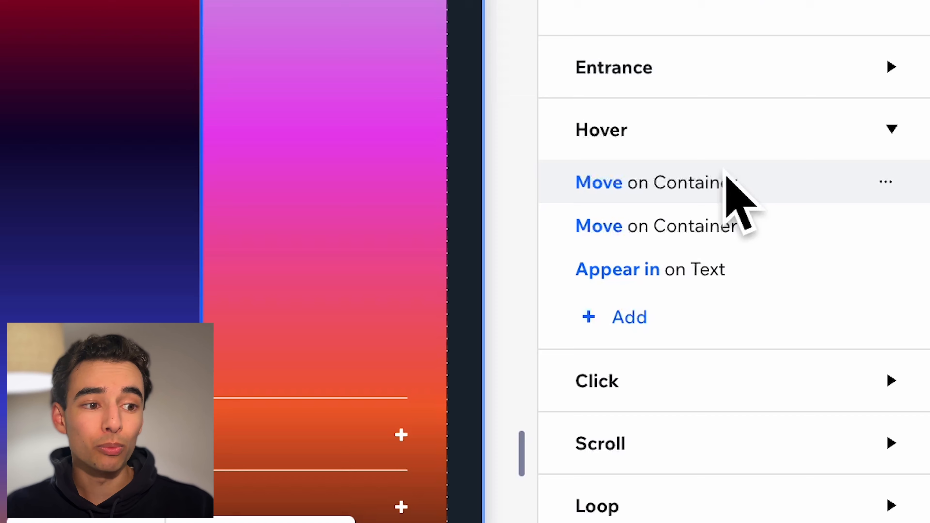
- Add a hover Move animation to the 04 container, targeting the 03 container at a 270° angle, and open its distance for editing
{"action": "left_click", "coordinate": [642, 326]}
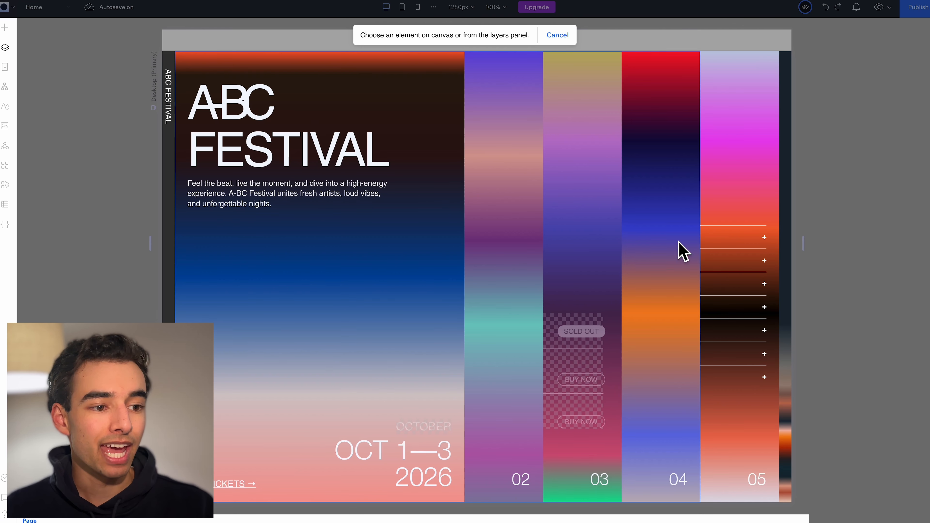
{"action": "left_click", "coordinate": [604, 259]}
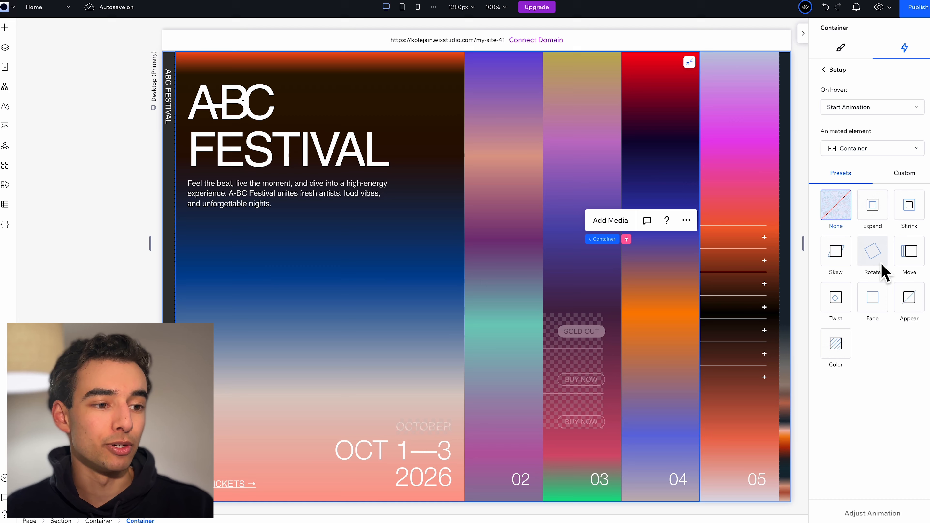
{"action": "left_click", "coordinate": [911, 269]}
{"action": "type", "text": "3"}
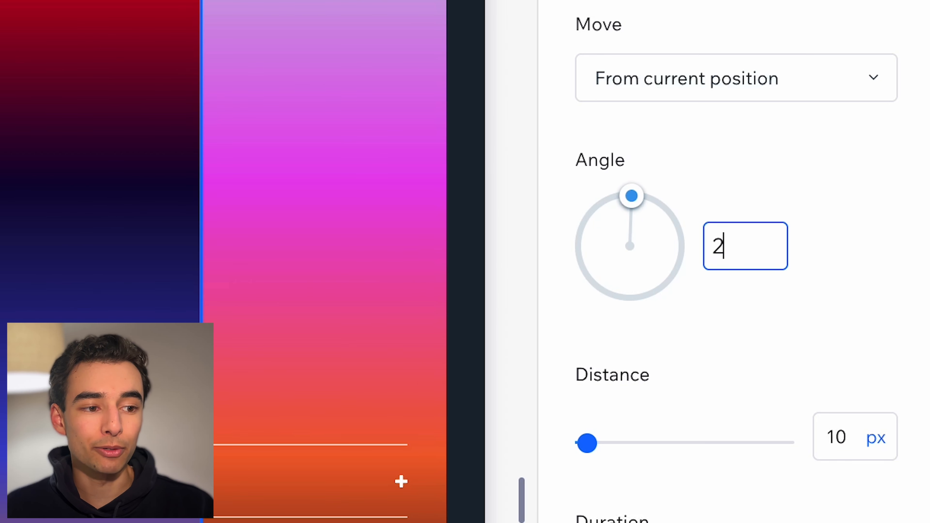
{"action": "type", "text": "70"}
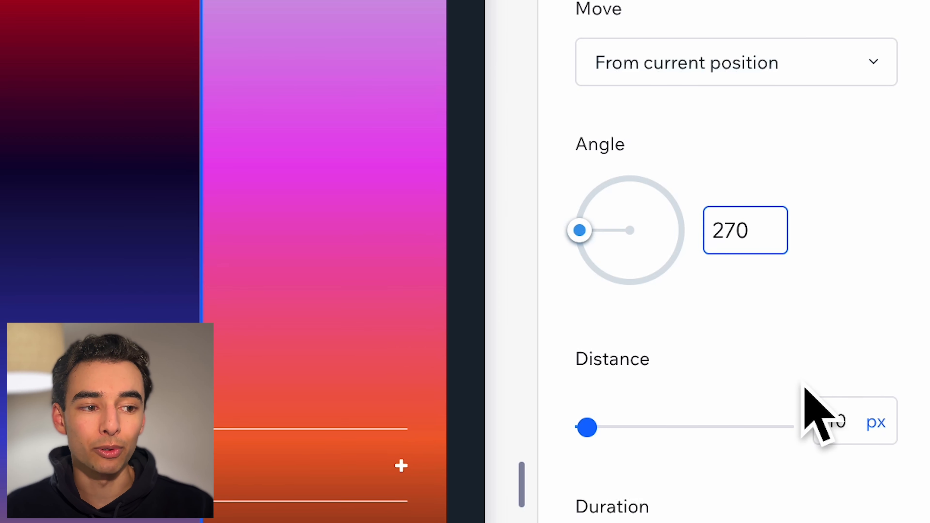
{"action": "double_click", "coordinate": [839, 425]}
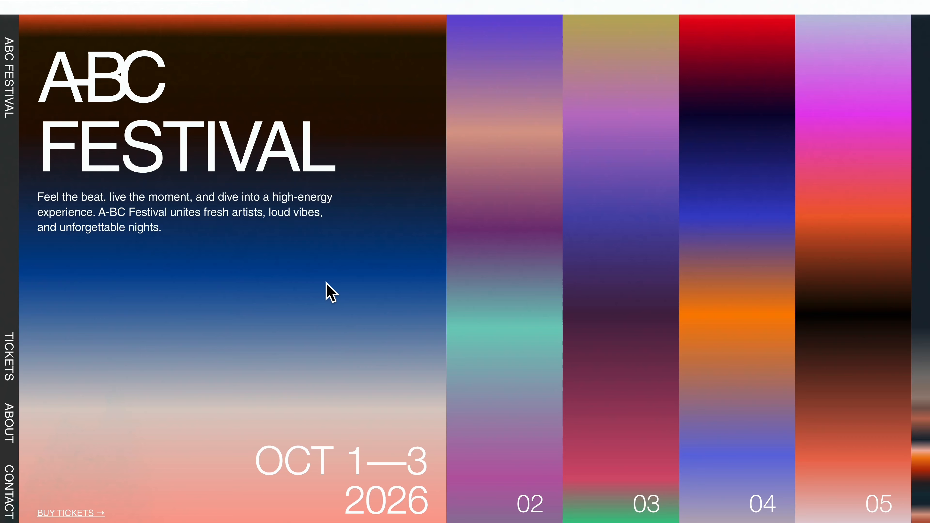
- Preview the hover animations of the 02 to 05 columns and expand the CASHLESS PAYMENTS entry in the FAQs
{"action": "mouse_move", "coordinate": [484, 297]}
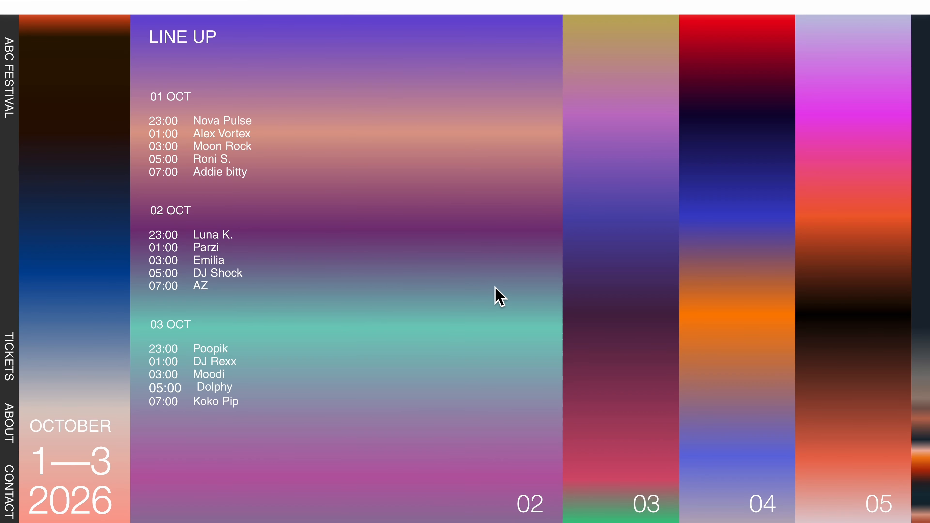
{"action": "mouse_move", "coordinate": [605, 293]}
{"action": "mouse_move", "coordinate": [725, 301]}
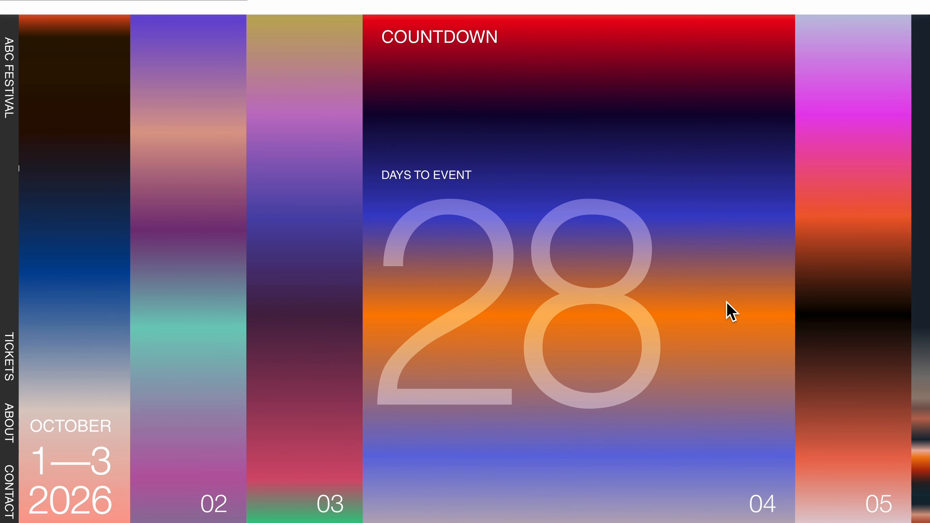
{"action": "mouse_move", "coordinate": [836, 315]}
{"action": "left_click", "coordinate": [890, 298]}
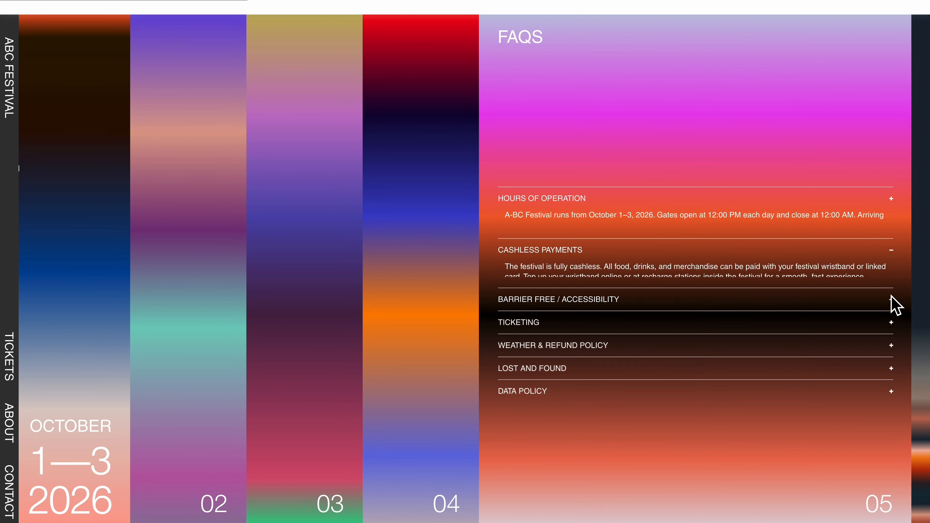